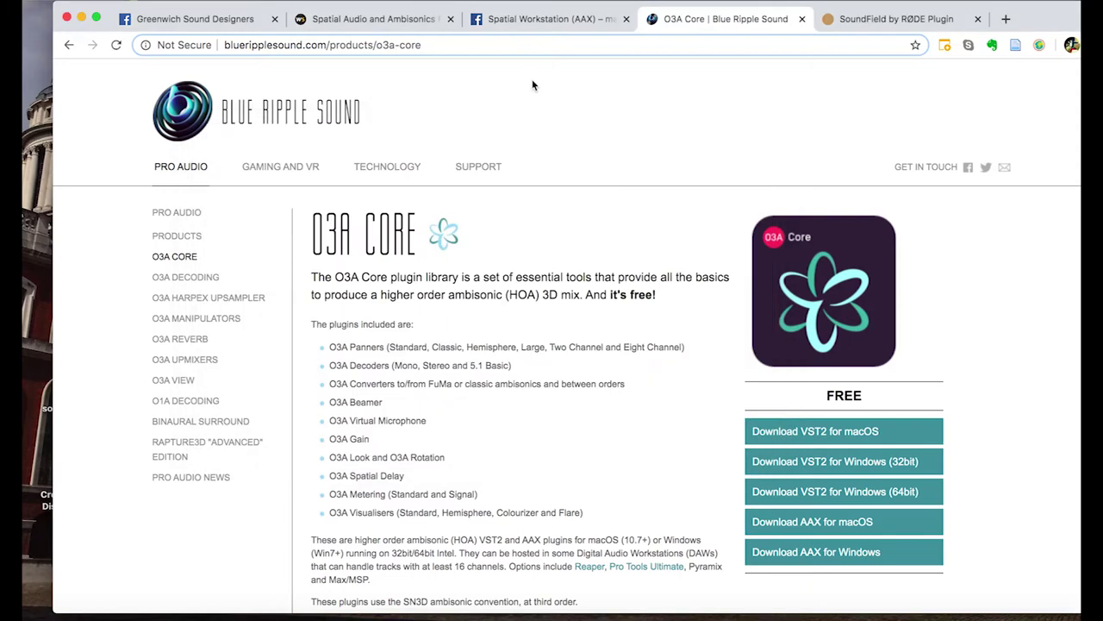
# Switch to Pro Tools, create a local storage session named ambisonicDemo, and close the Task Manager.
pyautogui.click(207, 24)
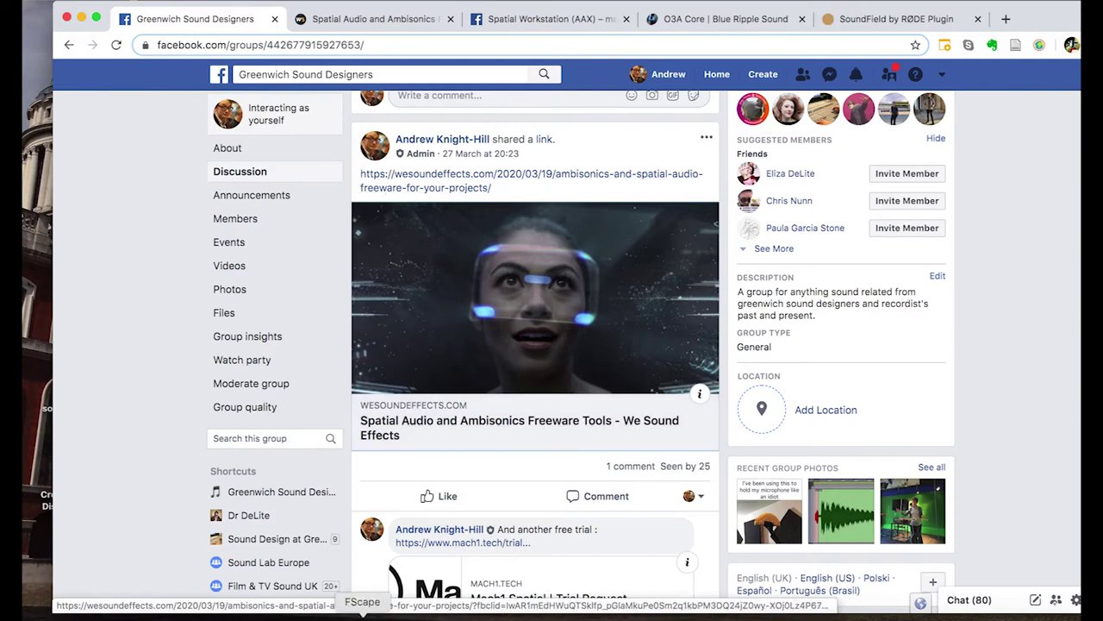
pyautogui.click(260, 615)
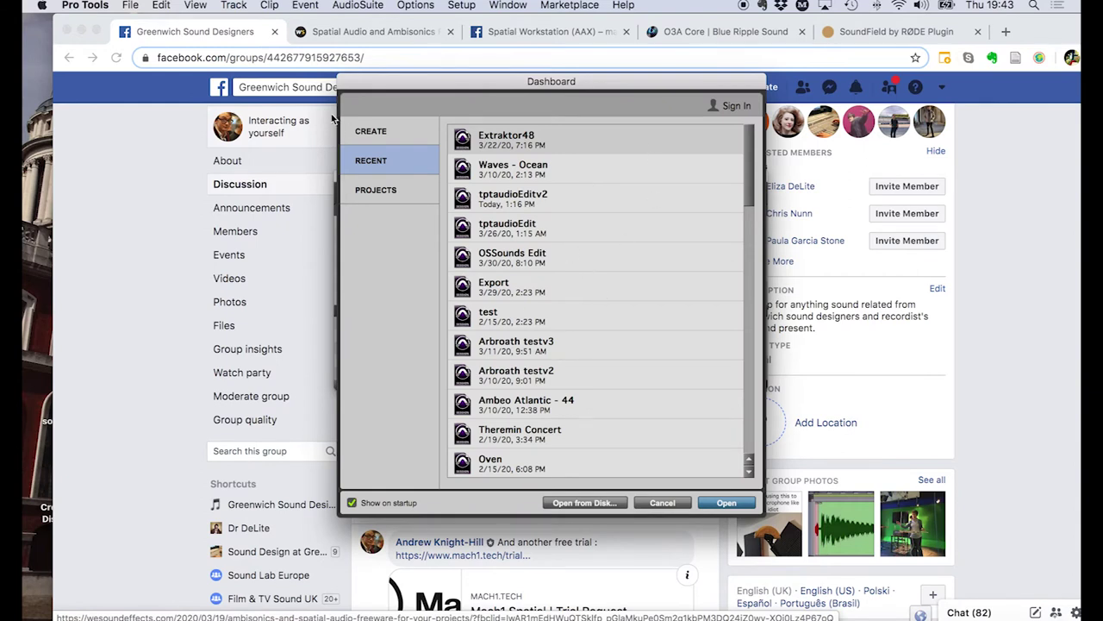
pyautogui.click(362, 130)
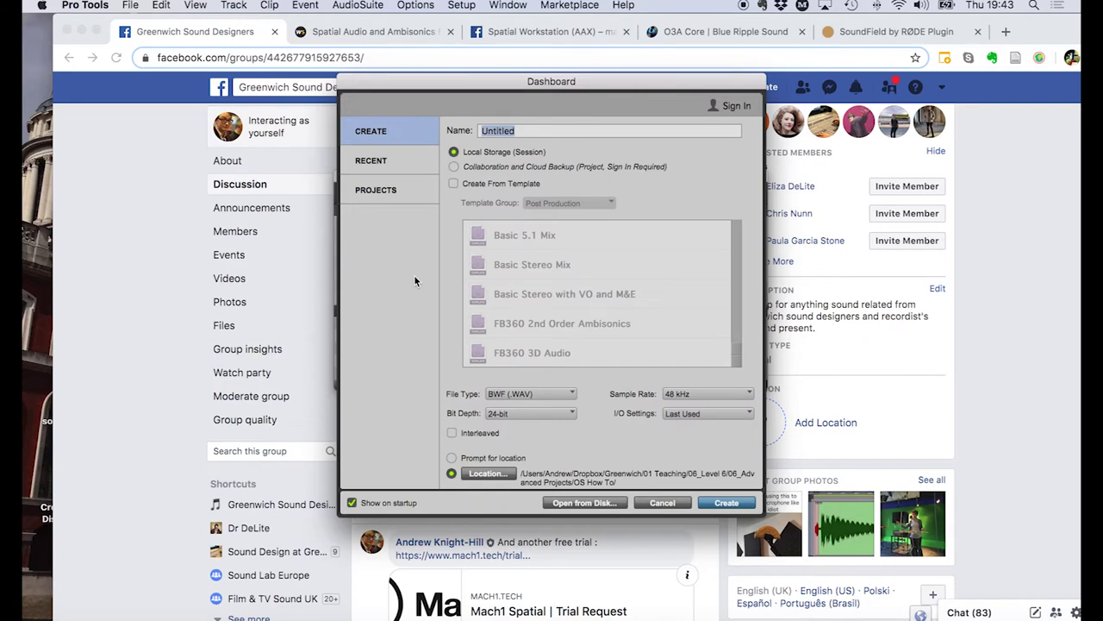
pyautogui.write('ambisonicDemo')
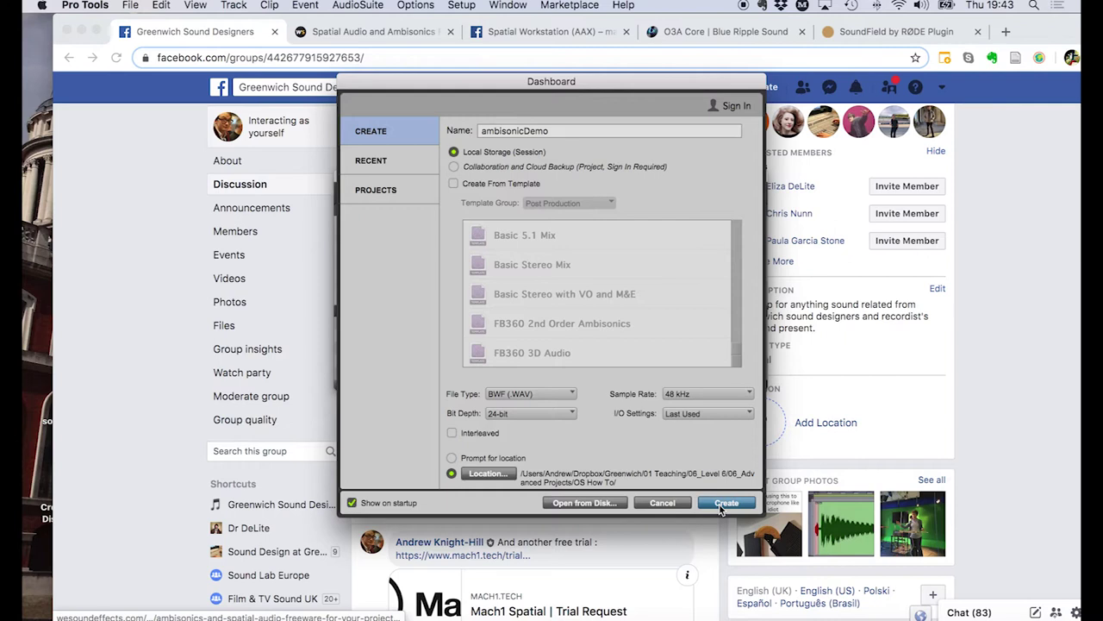
pyautogui.click(722, 504)
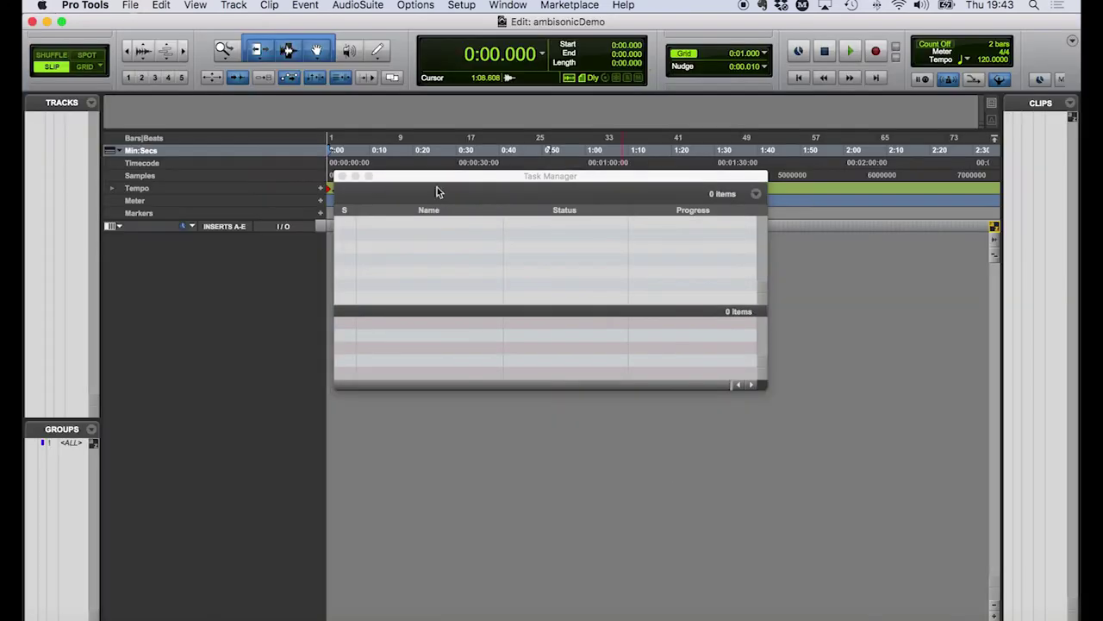
pyautogui.click(342, 176)
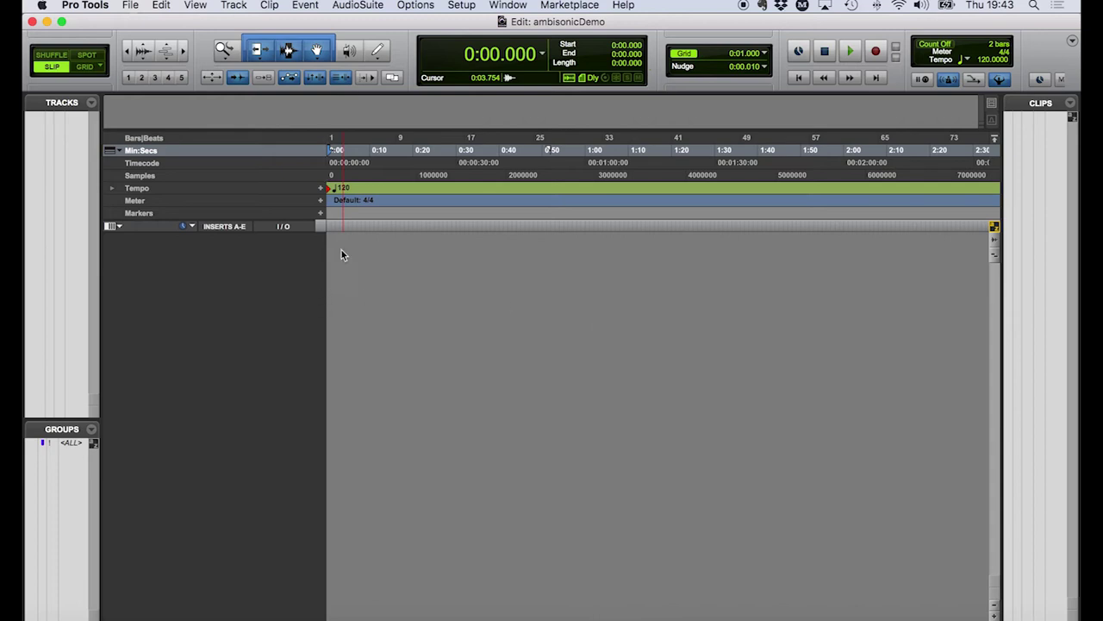
# Add one new 3rd Order Ambisonics audio track to the session.
pyautogui.click(234, 6)
pyautogui.click(242, 23)
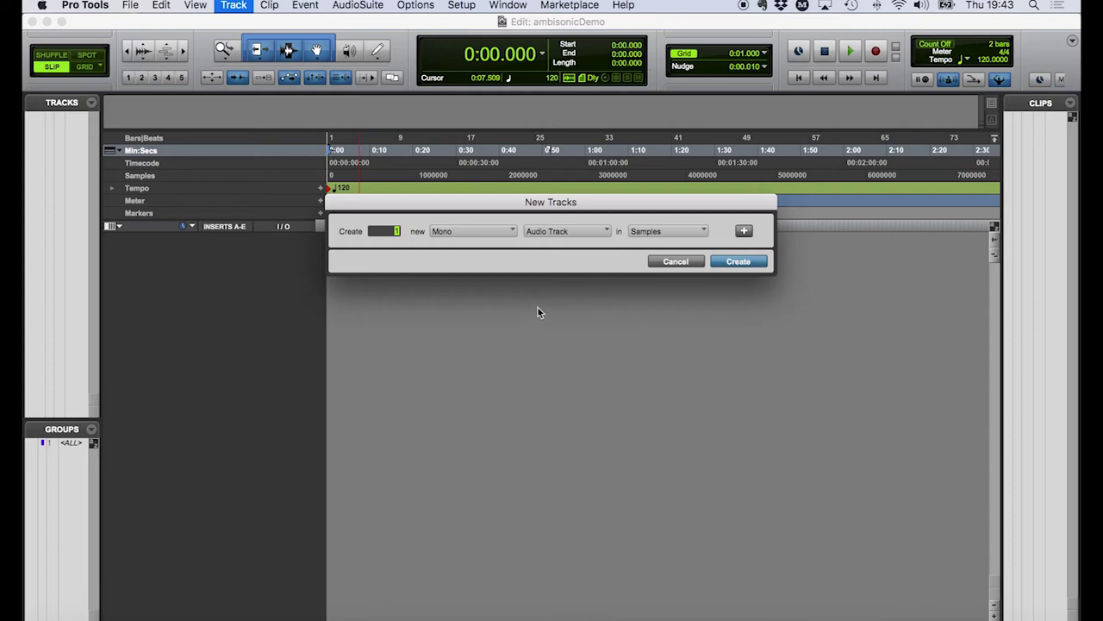
pyautogui.moveTo(581, 206); pyautogui.dragTo(612, 263)
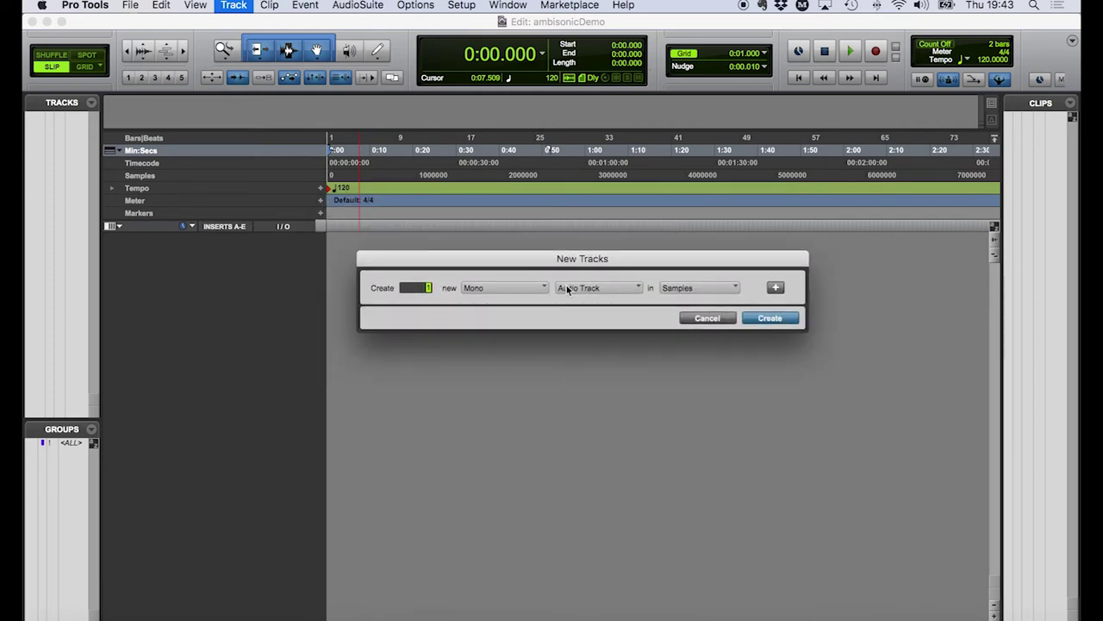
pyautogui.click(531, 288)
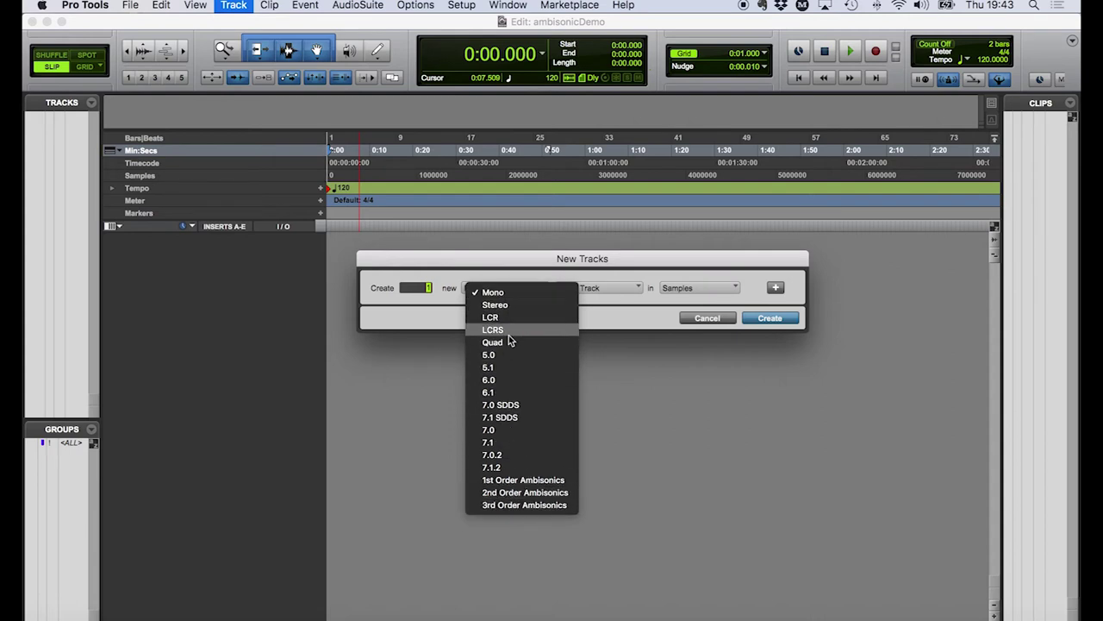
pyautogui.click(537, 507)
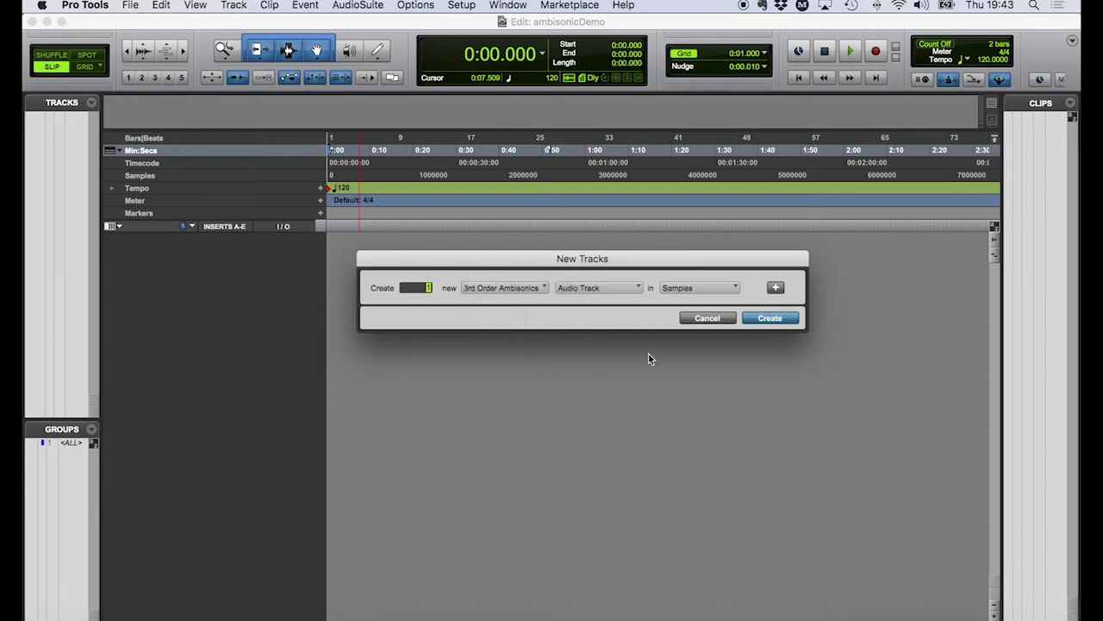
pyautogui.click(770, 318)
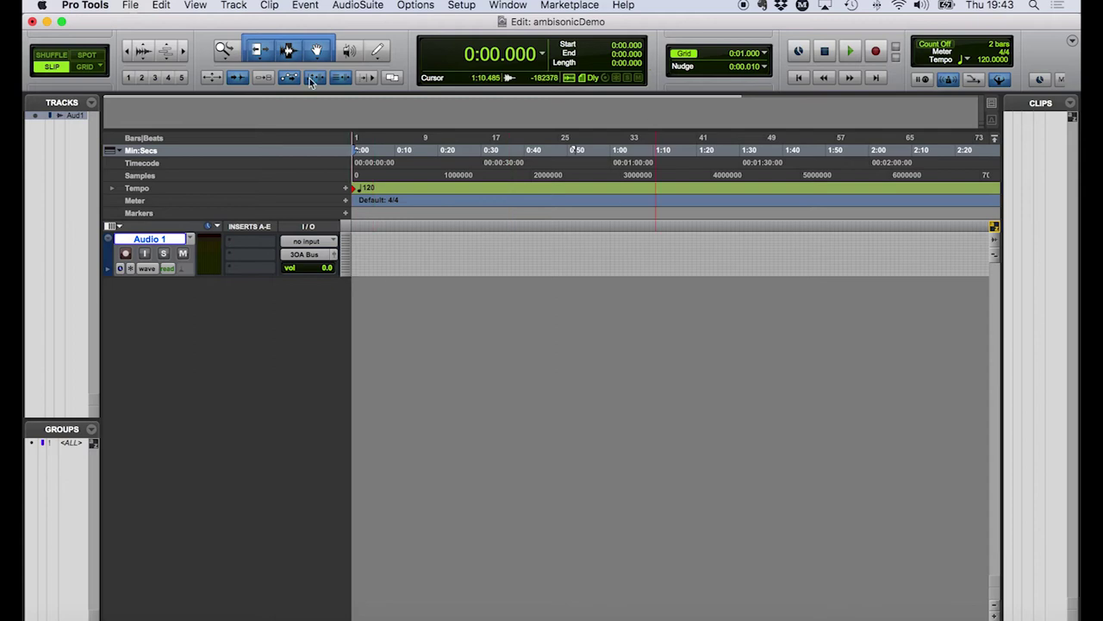
# Add one new 1st Order Ambisonics audio track below the existing track.
pyautogui.click(233, 4)
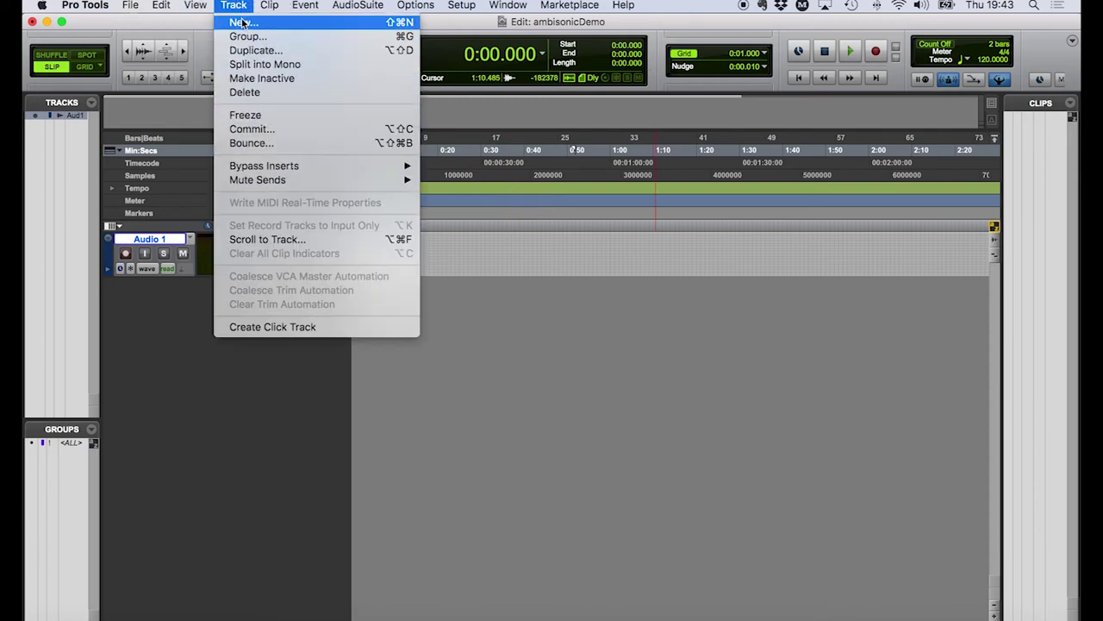
pyautogui.click(244, 22)
pyautogui.click(553, 233)
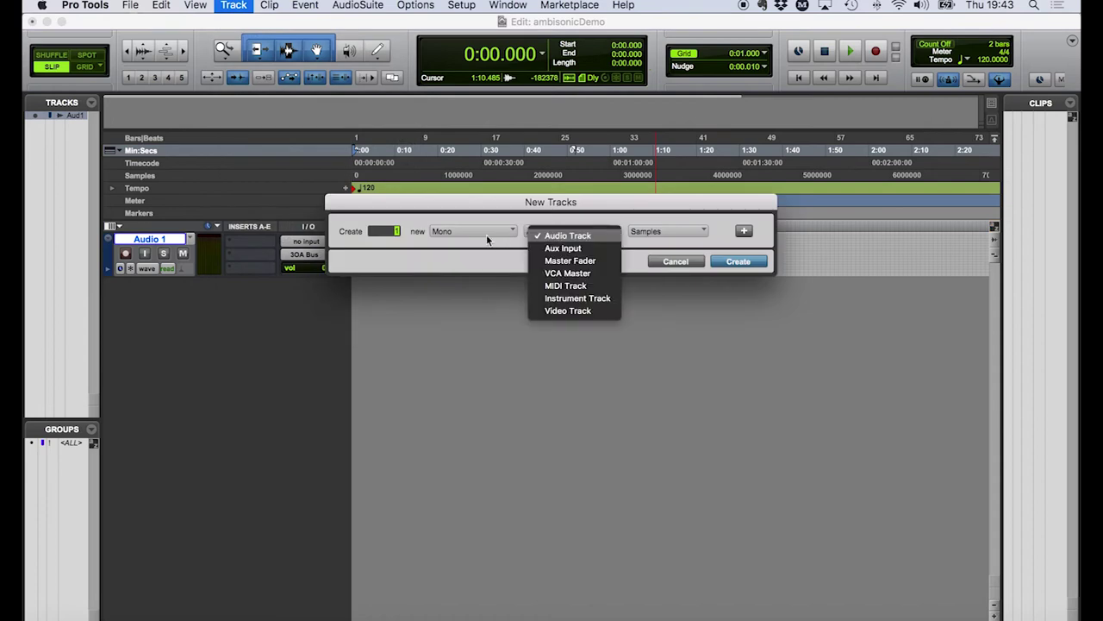
pyautogui.click(486, 230)
pyautogui.click(487, 429)
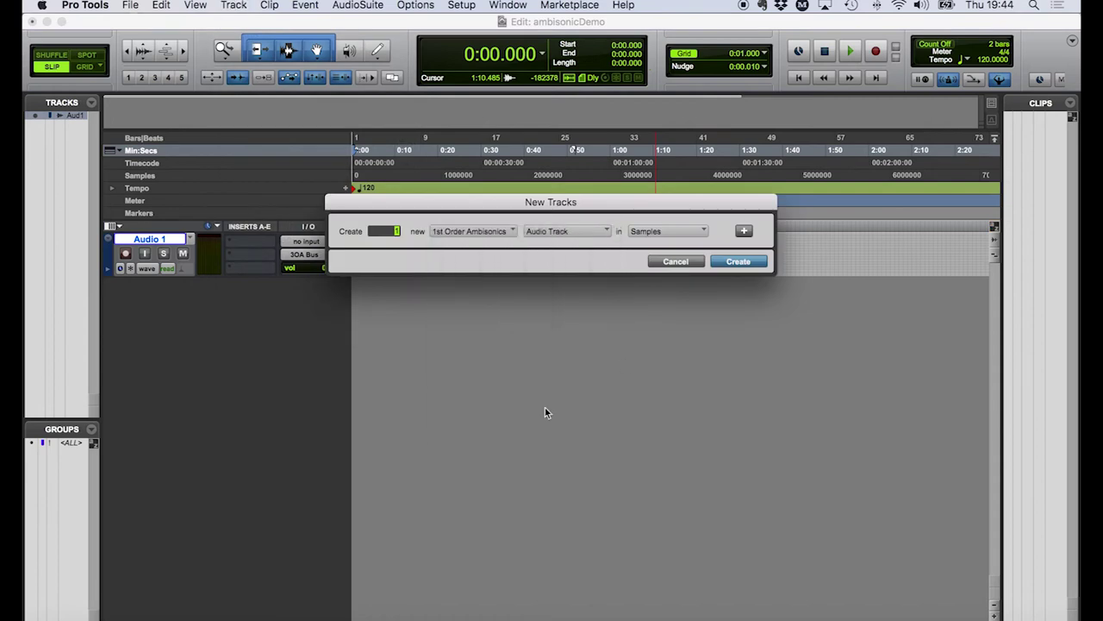
pyautogui.click(735, 262)
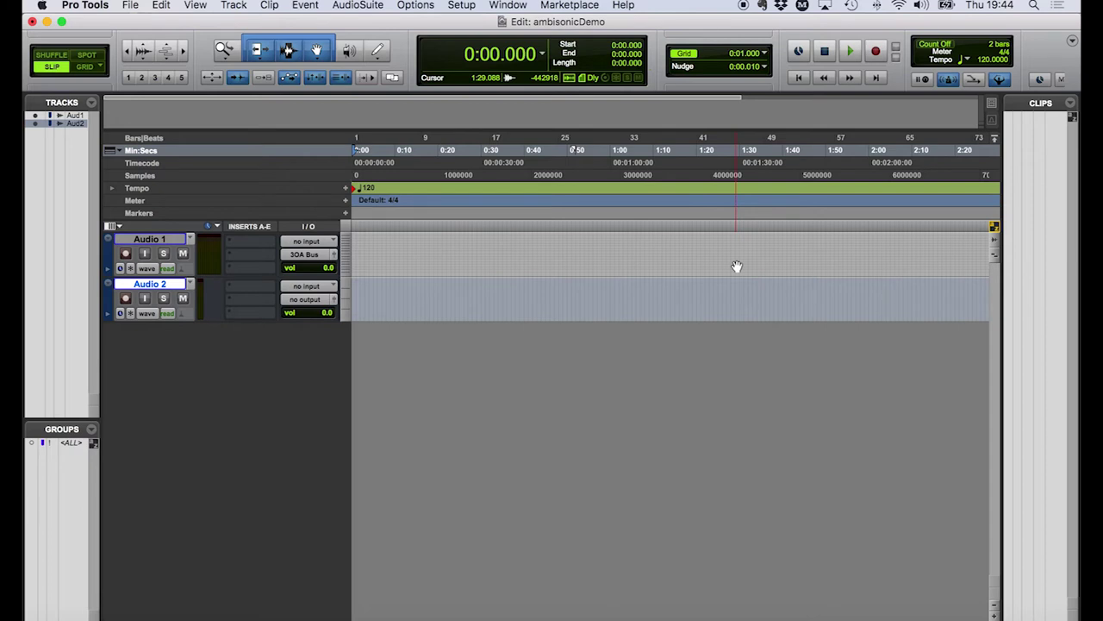
# Increase the height of both audio tracks and rename them 3oA (third-order track) and 1oA (first-order track).
pyautogui.moveTo(135, 274); pyautogui.dragTo(145, 358)
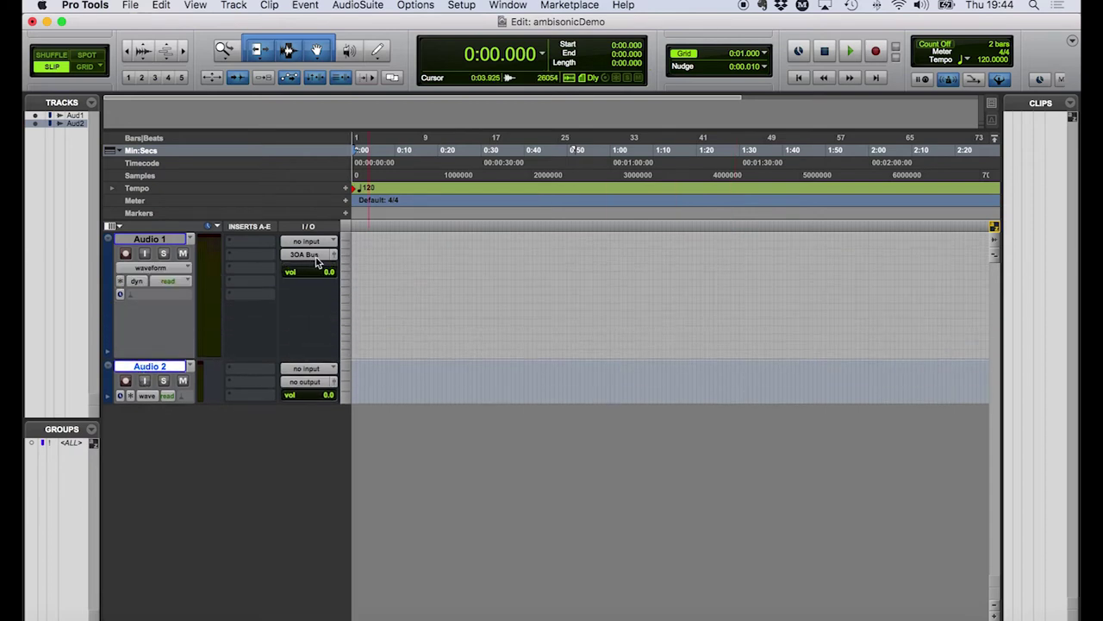
pyautogui.moveTo(160, 402); pyautogui.dragTo(172, 483)
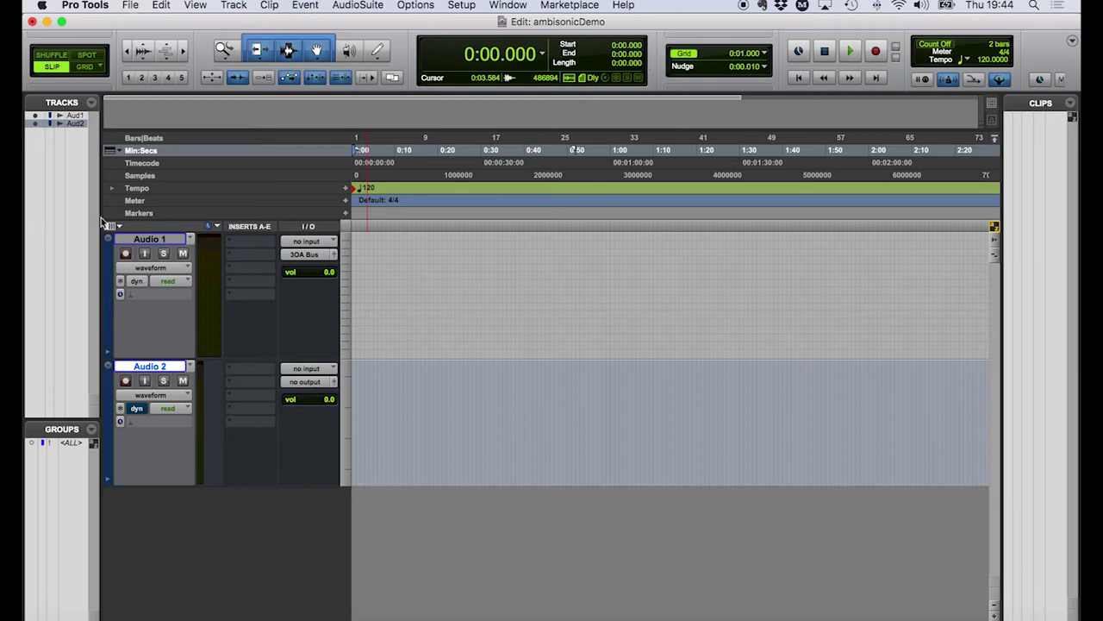
pyautogui.doubleClick(159, 240)
pyautogui.write('3oA')
pyautogui.click(508, 343)
pyautogui.write('1oA')
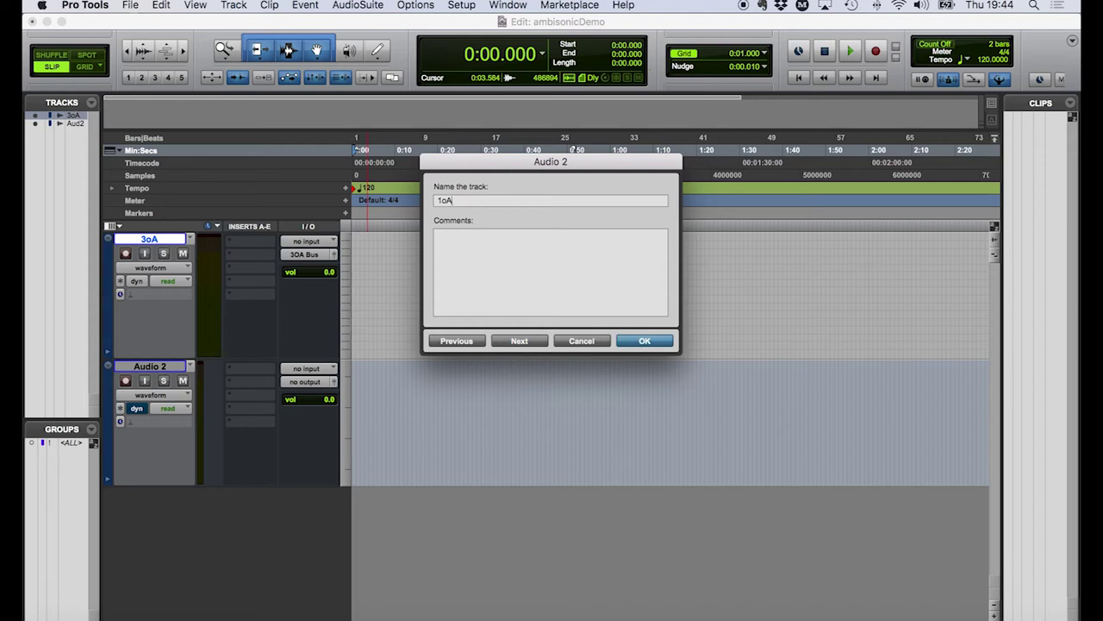
pyautogui.click(644, 341)
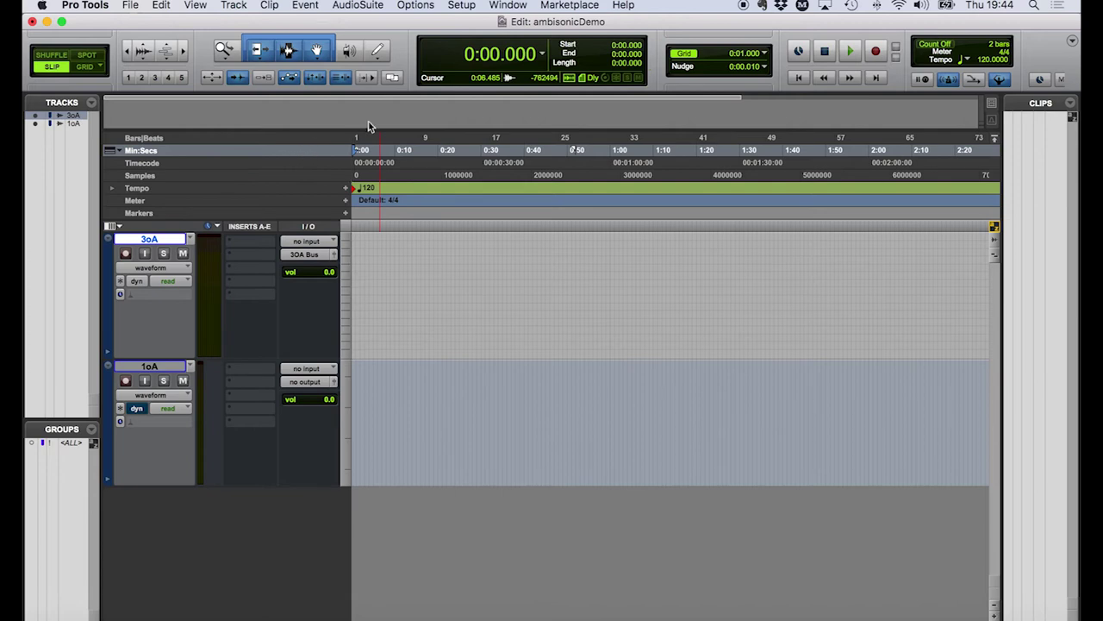
# Review the output, input and bus paths in the I/O Setup, then close it without changes.
pyautogui.click(473, 5)
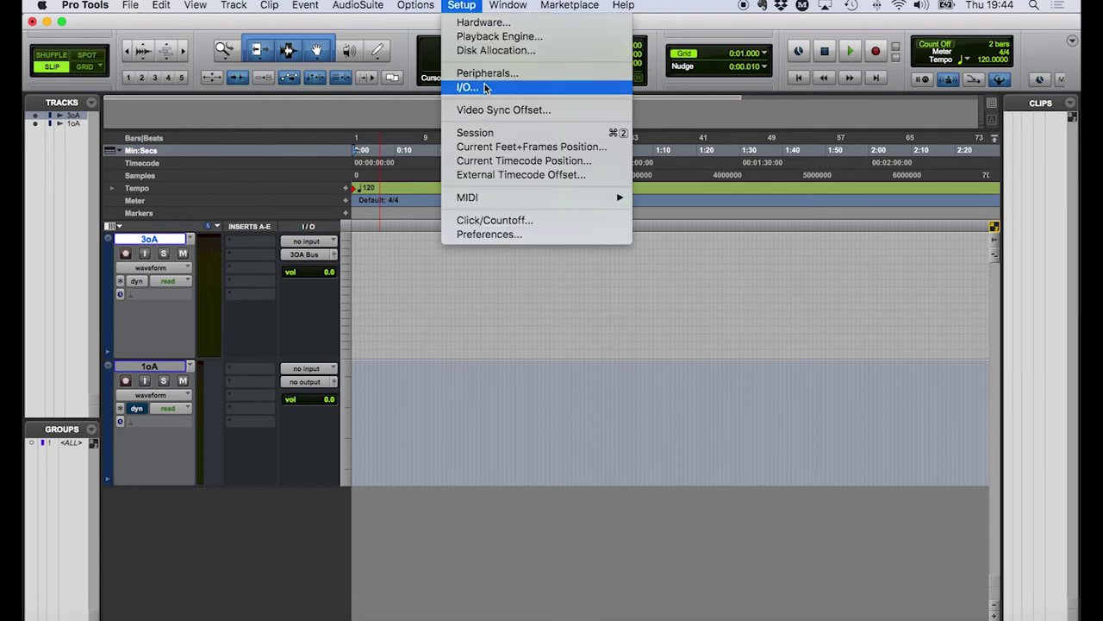
pyautogui.click(566, 89)
pyautogui.moveTo(507, 62); pyautogui.dragTo(560, 56)
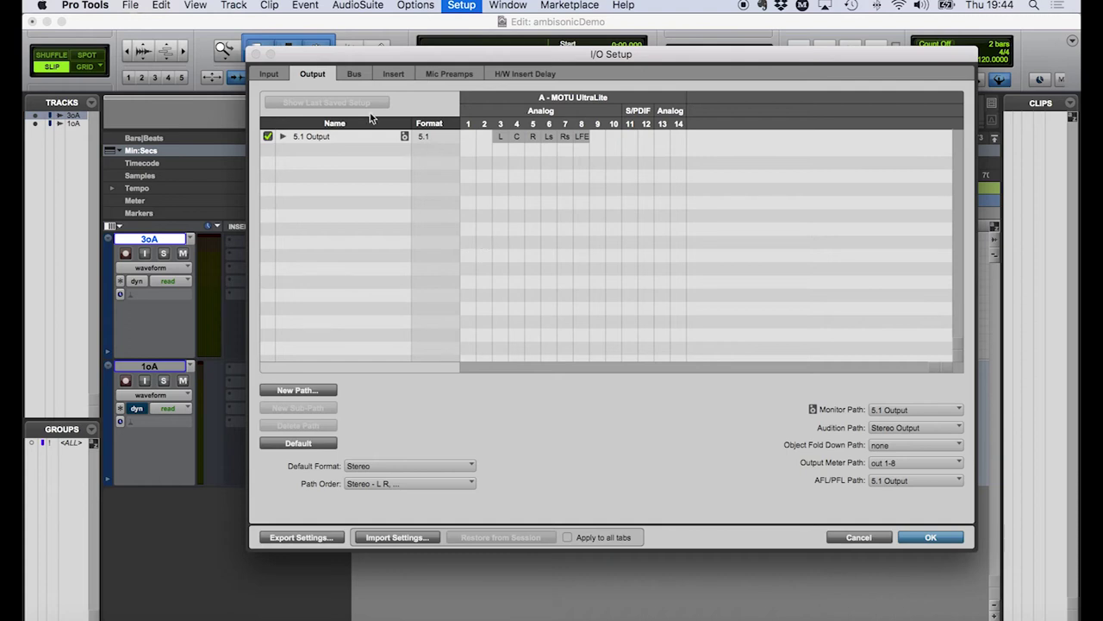
pyautogui.click(269, 74)
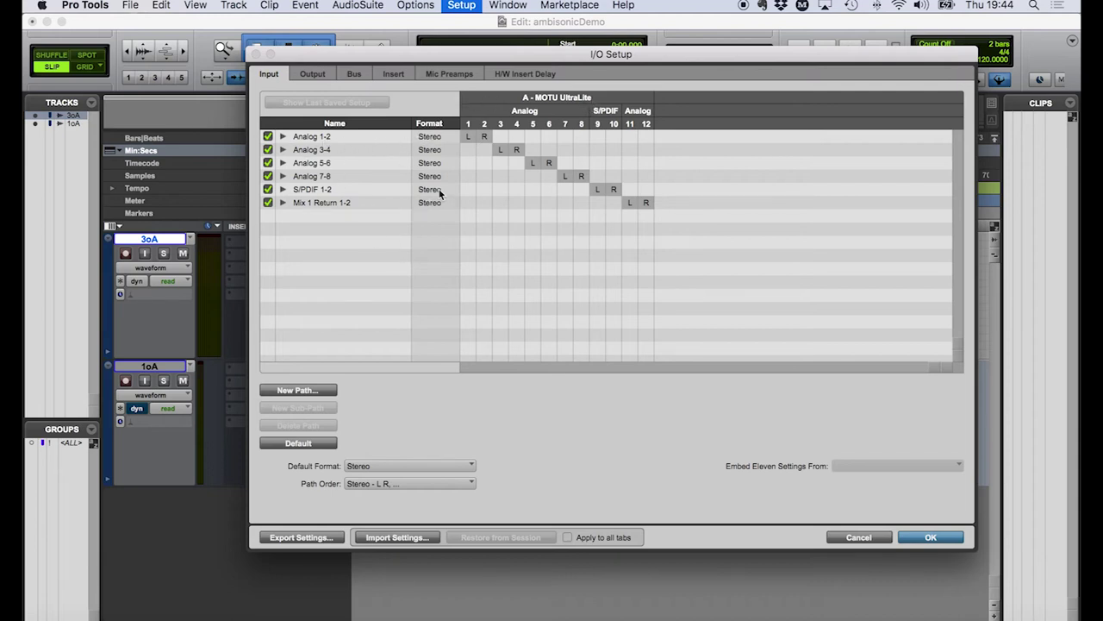
pyautogui.click(355, 75)
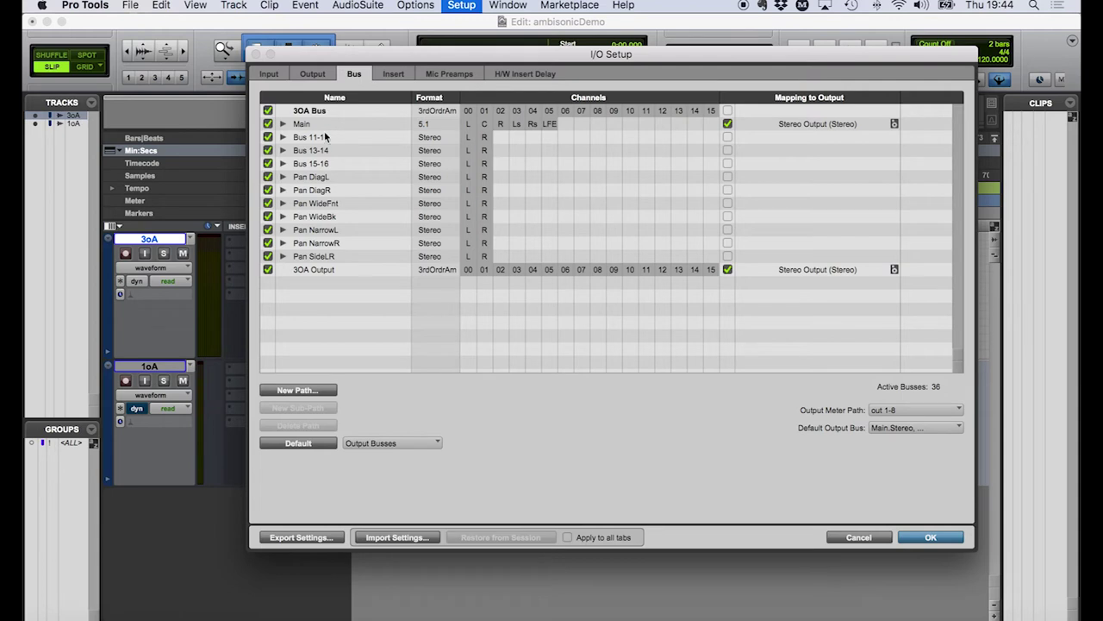
pyautogui.click(860, 538)
# Examine the buses available as output for the 3oA track without changing its routing.
pyautogui.click(321, 257)
pyautogui.moveTo(320, 268)
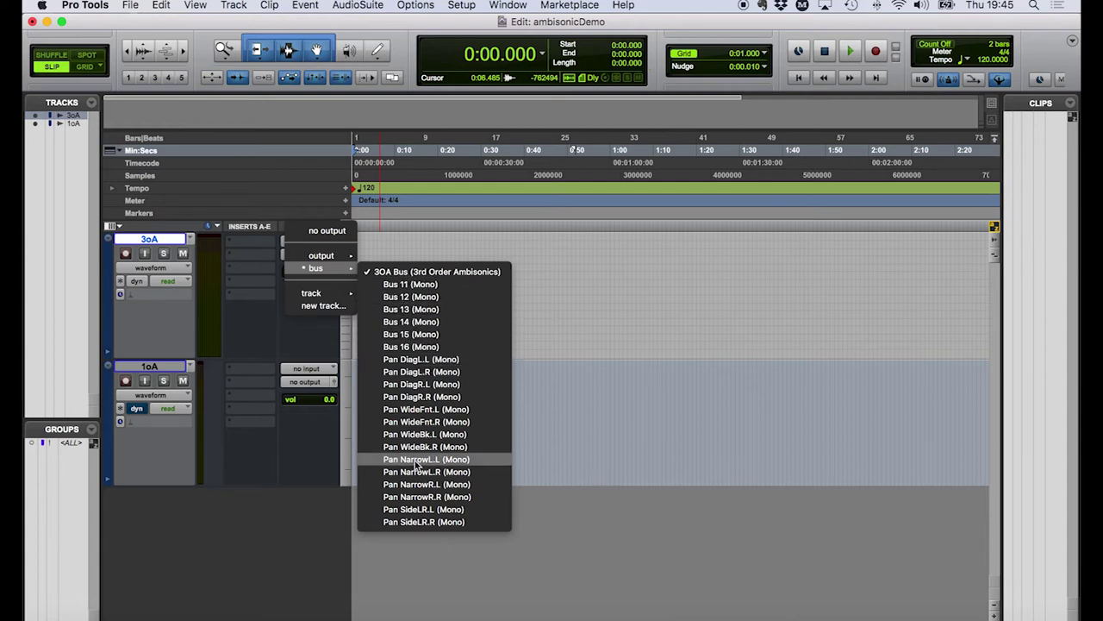
pyautogui.click(365, 537)
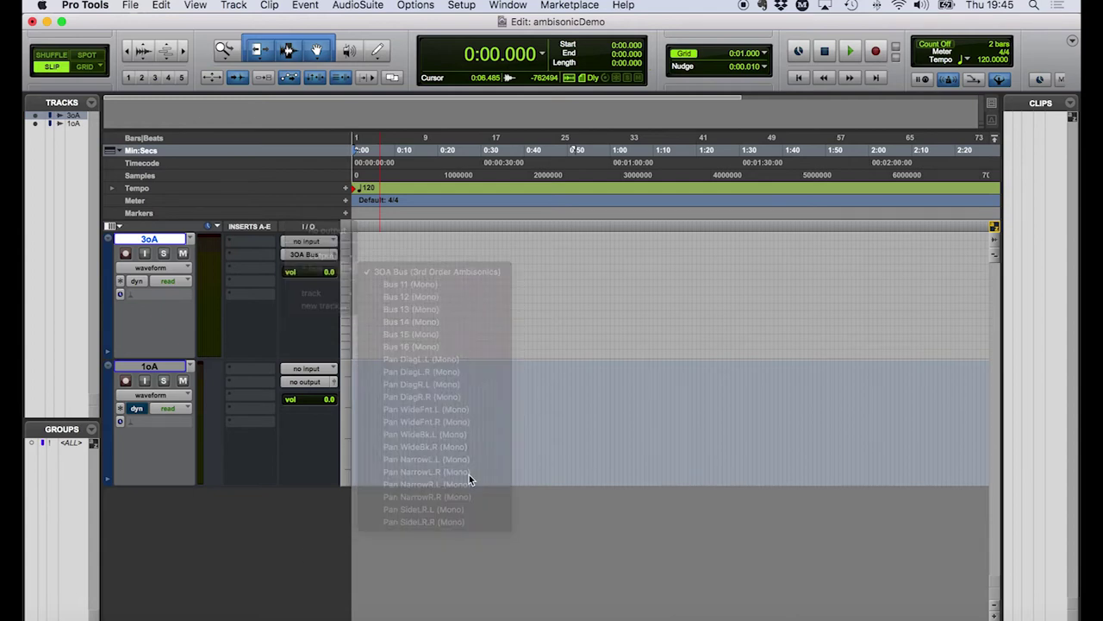
# Reopen the I/O Setup beside the track list and map the Main bus to 5.1 Output.
pyautogui.click(461, 5)
pyautogui.click(470, 87)
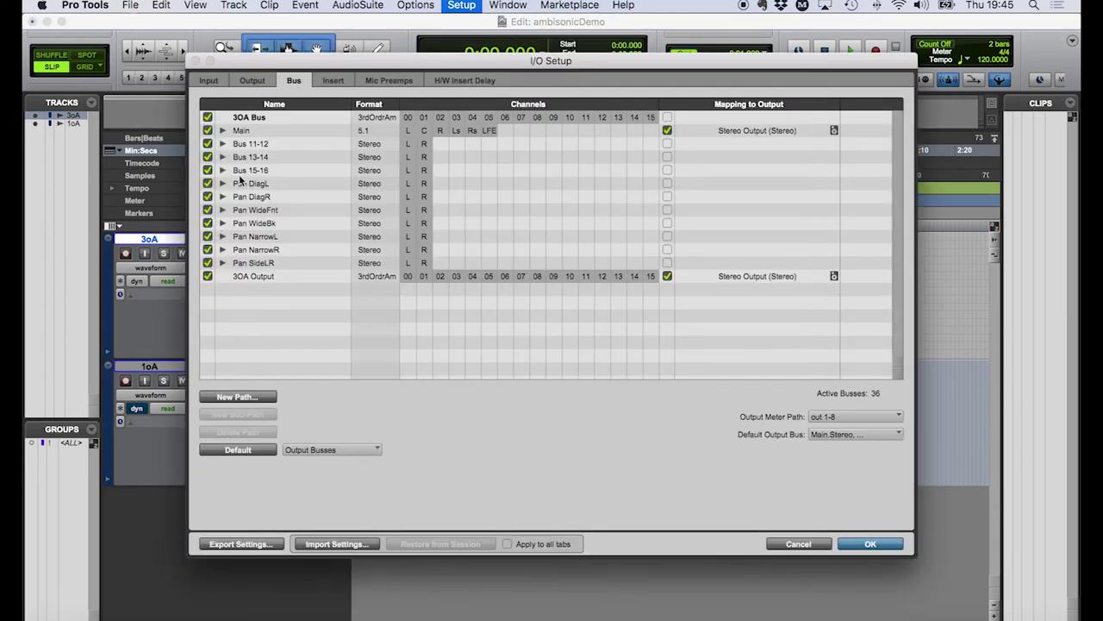
pyautogui.moveTo(552, 61); pyautogui.dragTo(891, 99)
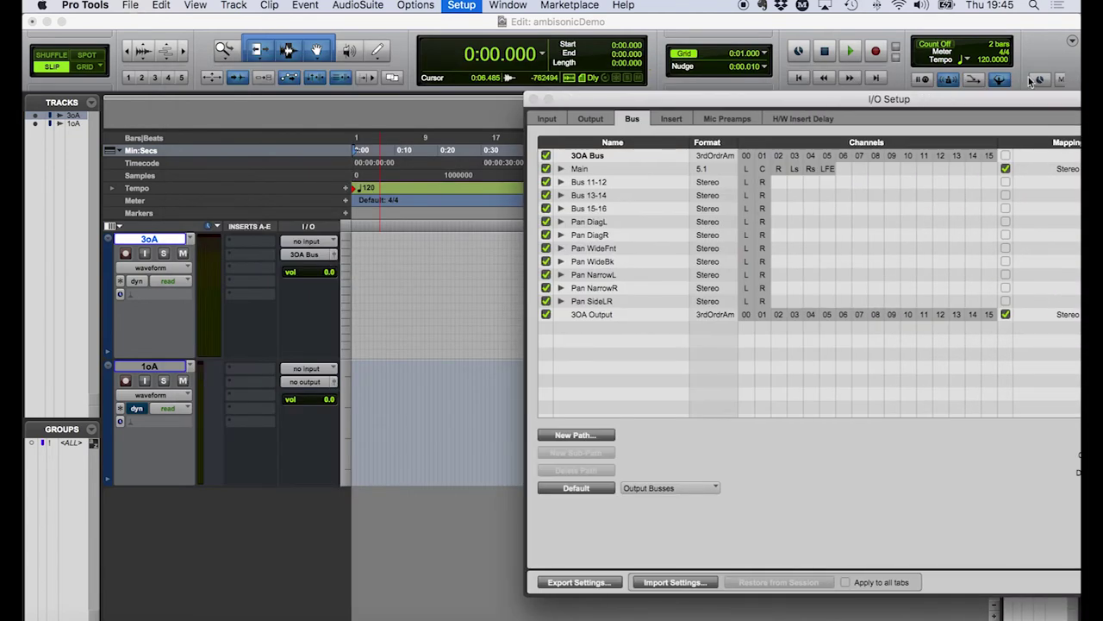
pyautogui.moveTo(978, 103); pyautogui.dragTo(764, 36)
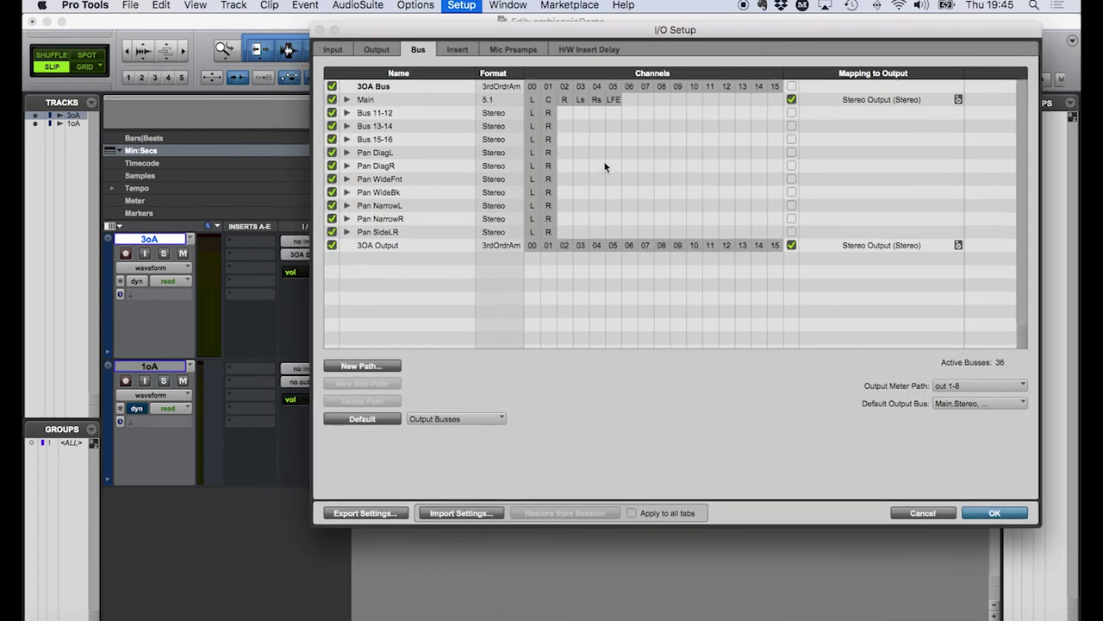
pyautogui.moveTo(450, 37); pyautogui.dragTo(418, 40)
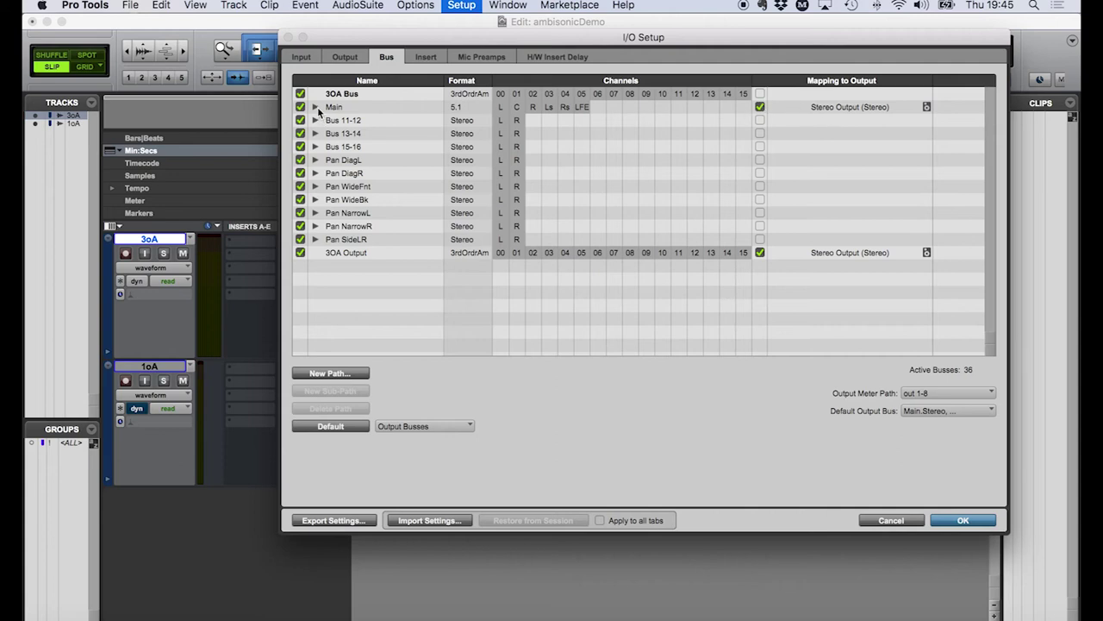
pyautogui.click(834, 107)
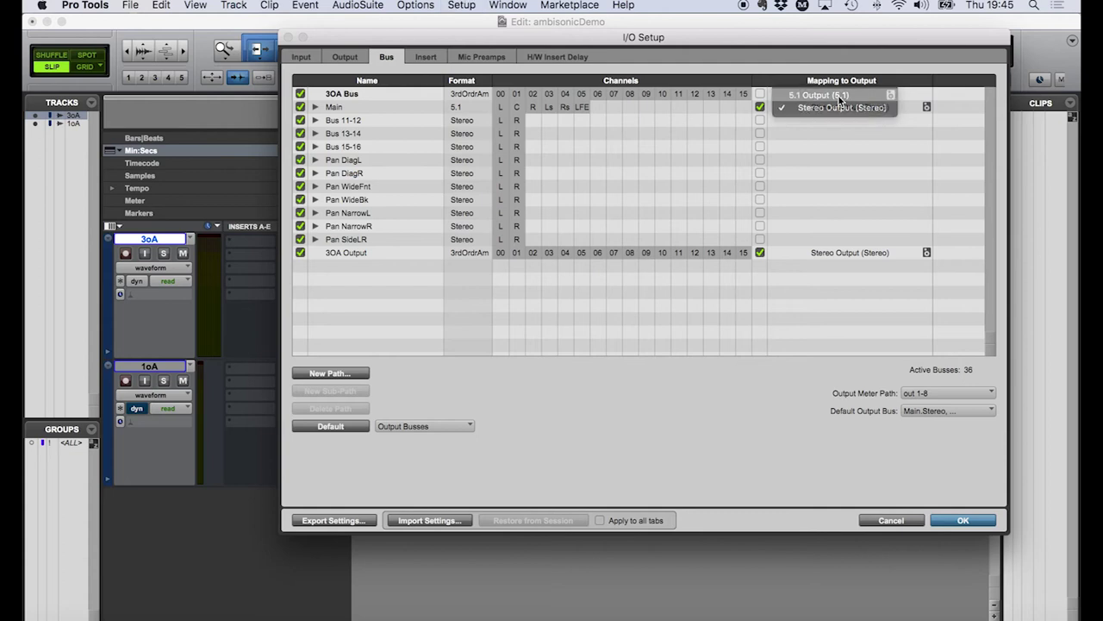
pyautogui.click(827, 95)
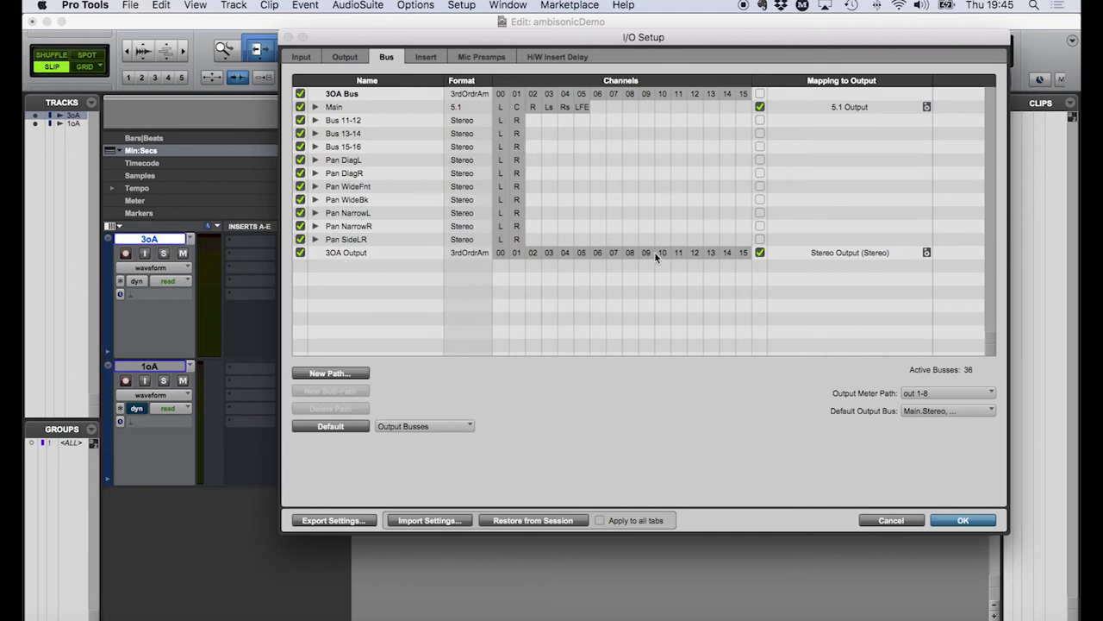
# Check the output mapping choices for the 3OA Output bus, keeping Stereo Output (Stereo).
pyautogui.click(810, 254)
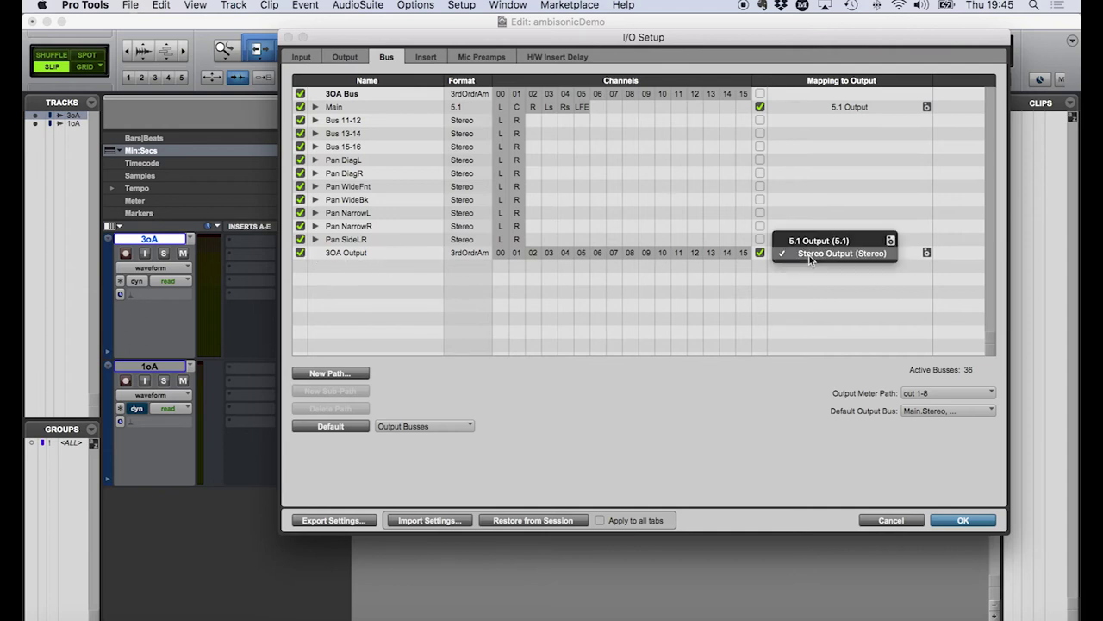
pyautogui.click(874, 254)
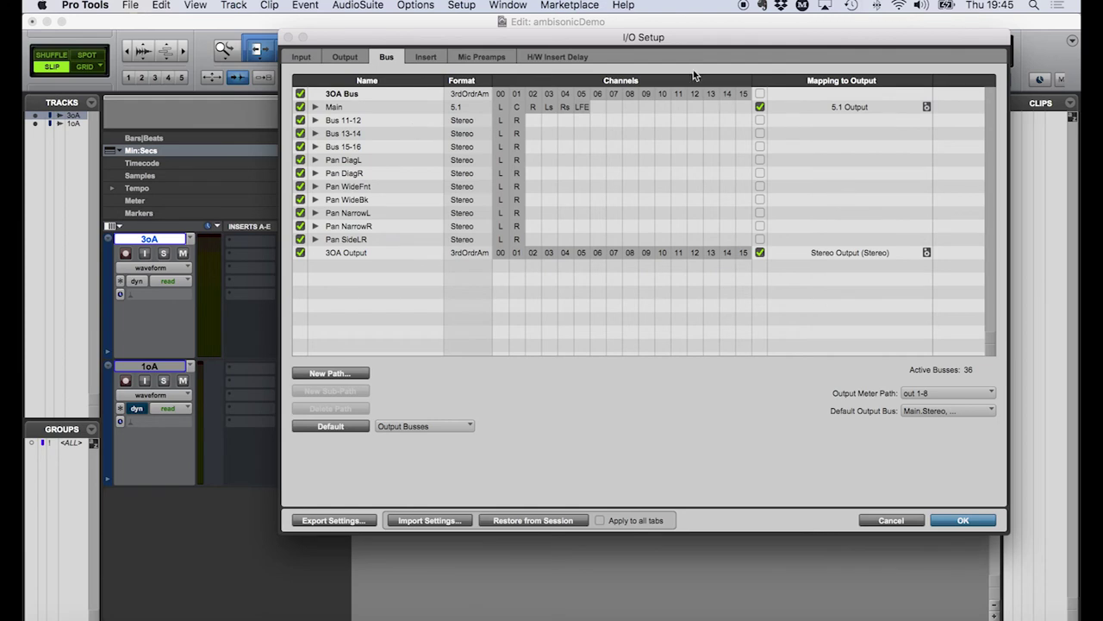
pyautogui.moveTo(671, 40); pyautogui.dragTo(714, 38)
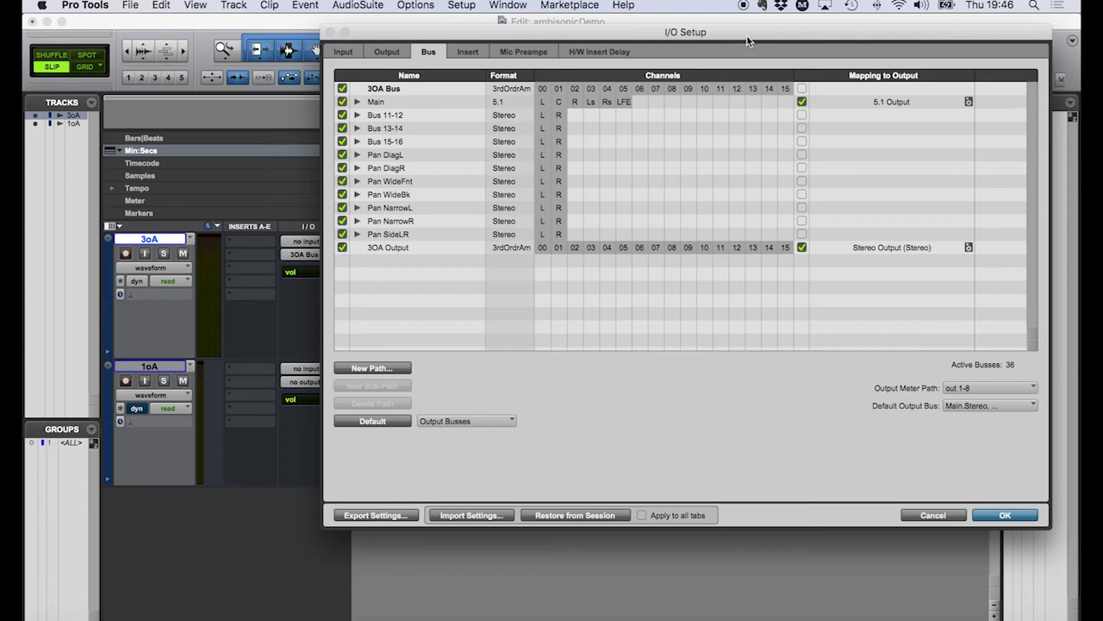
pyautogui.moveTo(749, 41); pyautogui.dragTo(711, 38)
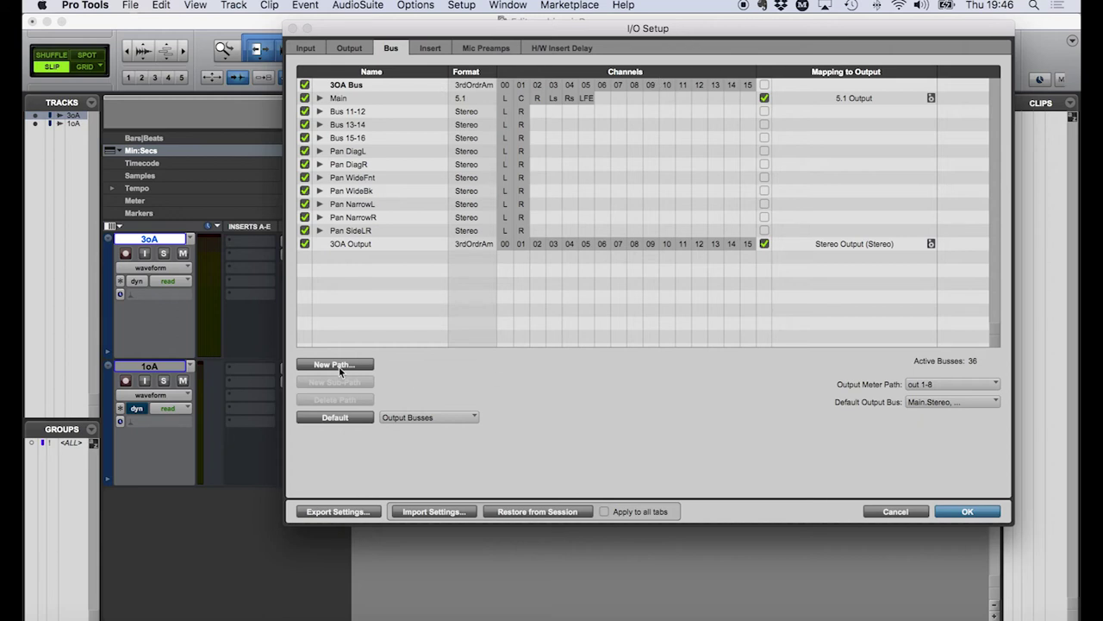
# Move the I/O Setup clear of the track routing and create one 1st Order Ambisonics bus path named 1oA Bus.
pyautogui.moveTo(592, 41); pyautogui.dragTo(739, 43)
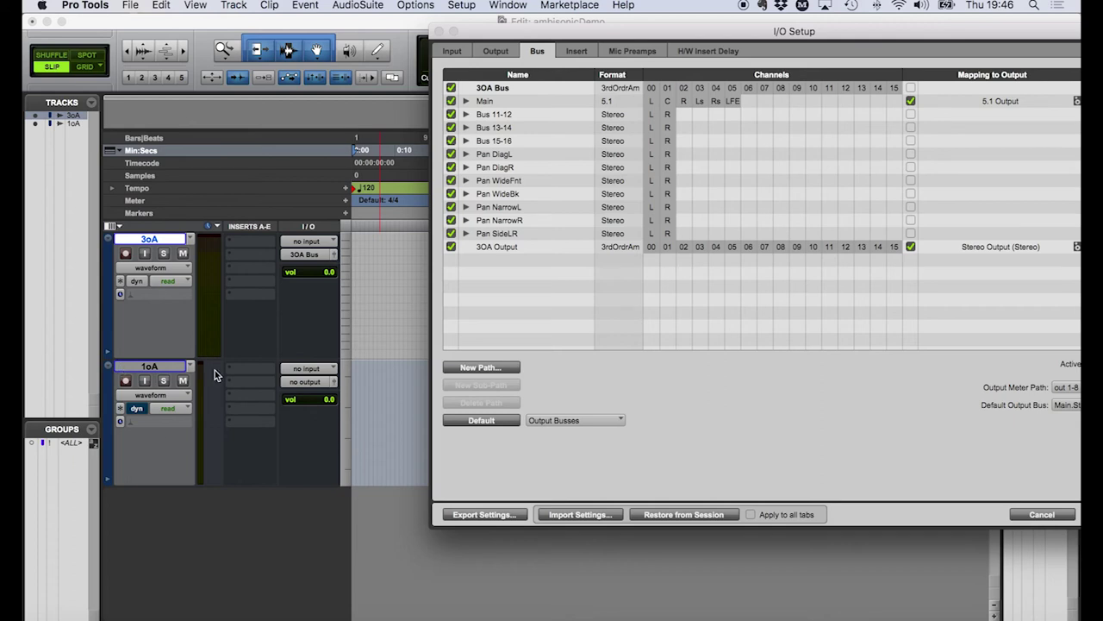
pyautogui.click(496, 370)
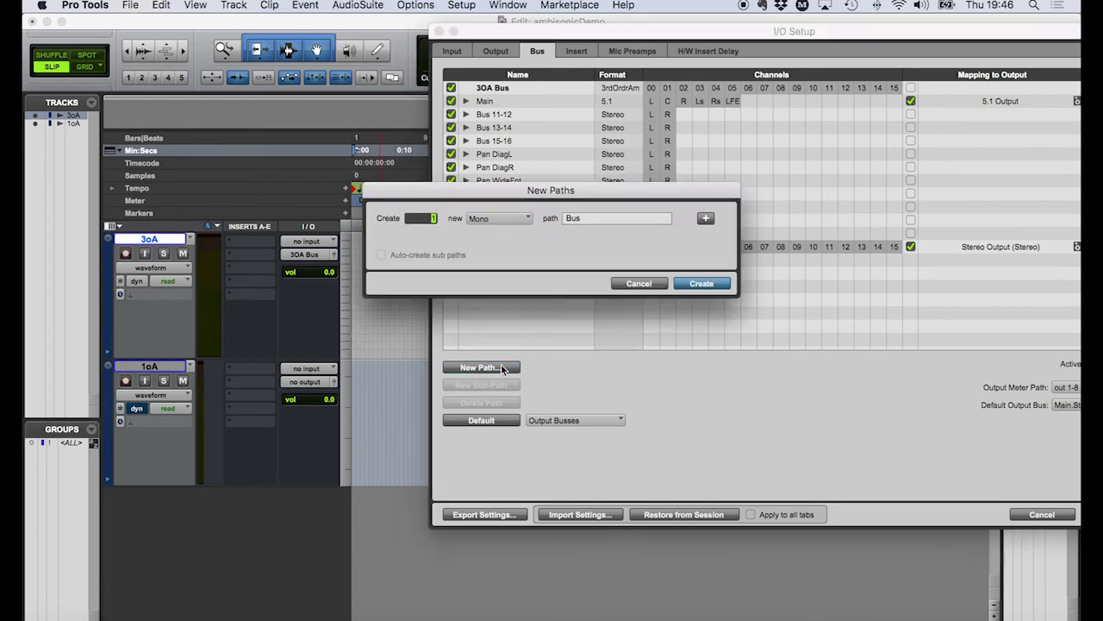
pyautogui.click(520, 223)
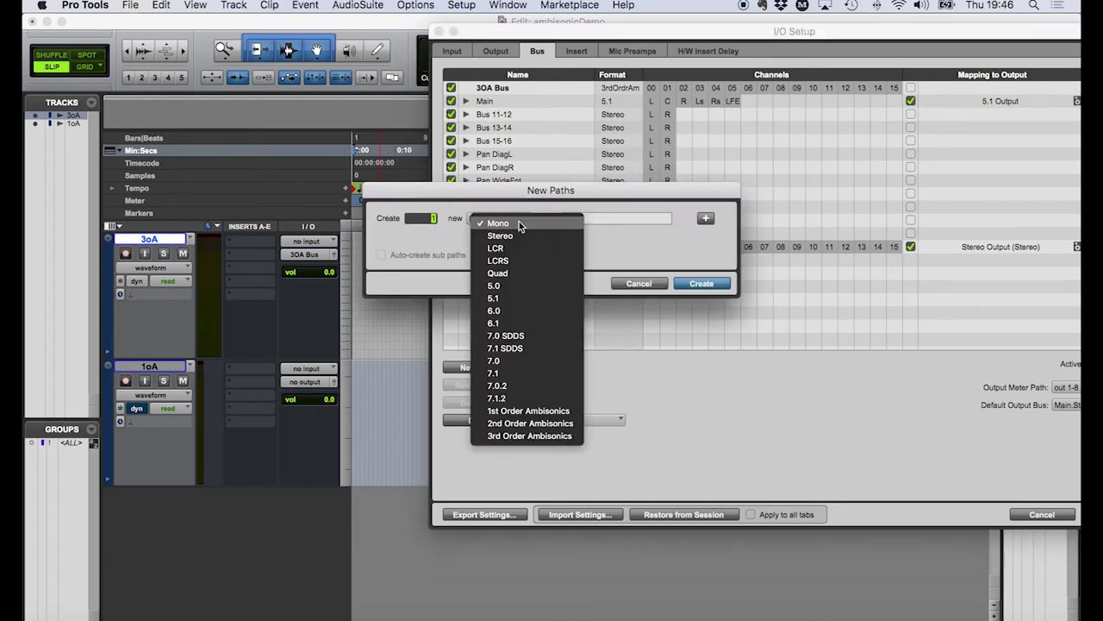
pyautogui.click(534, 412)
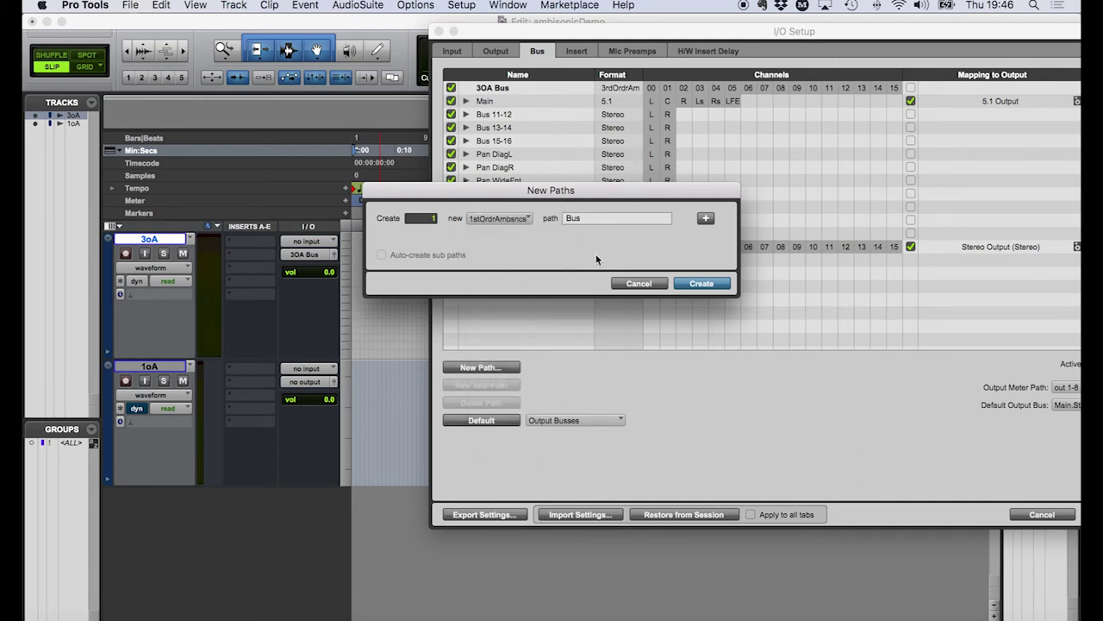
pyautogui.write('1oA')
pyautogui.click(708, 285)
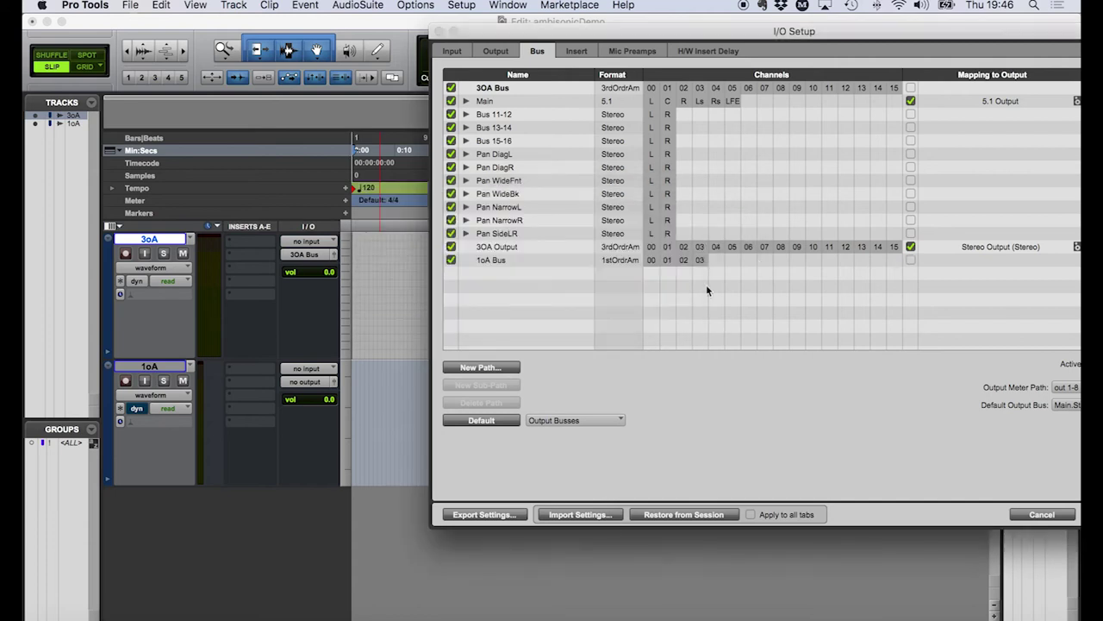
# Toggle the output mapping of the 1oA Bus path on and off, leaving it unmapped, and accept the I/O Setup.
pyautogui.moveTo(865, 36); pyautogui.dragTo(746, 28)
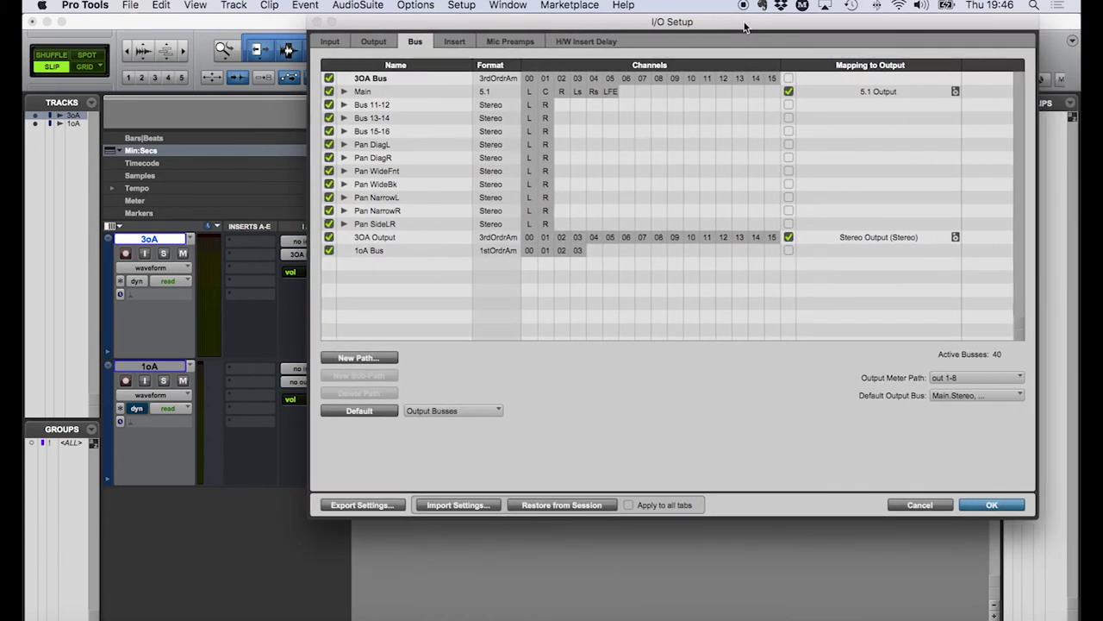
pyautogui.click(788, 251)
pyautogui.click(789, 251)
pyautogui.click(788, 251)
pyautogui.click(789, 250)
pyautogui.click(985, 507)
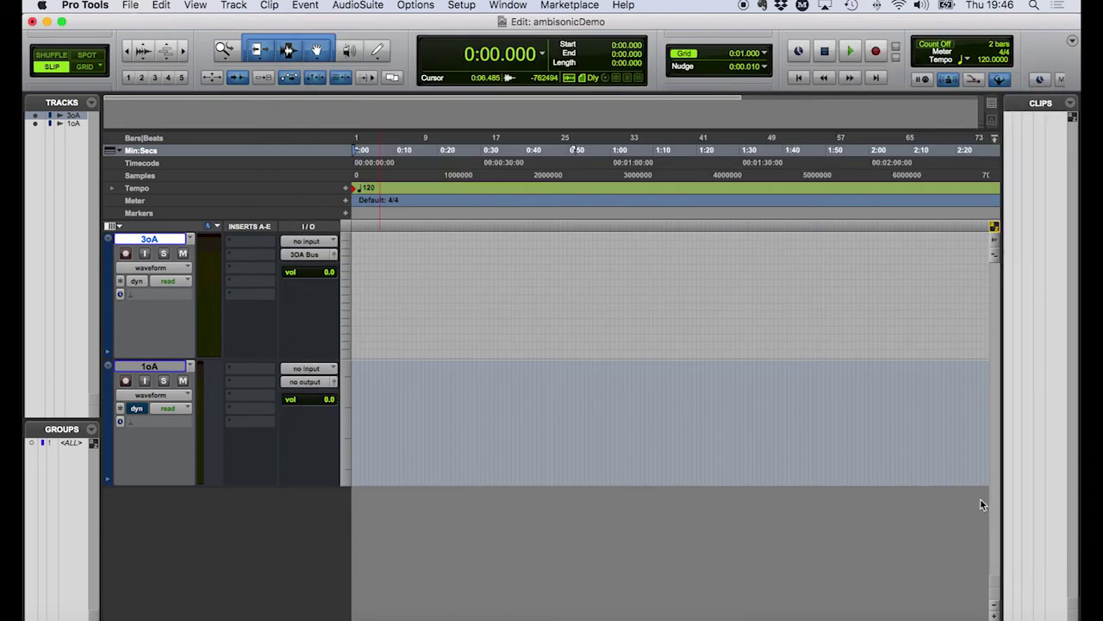
# Route the output of the 1oA track to the 1oA Bus.
pyautogui.click(299, 384)
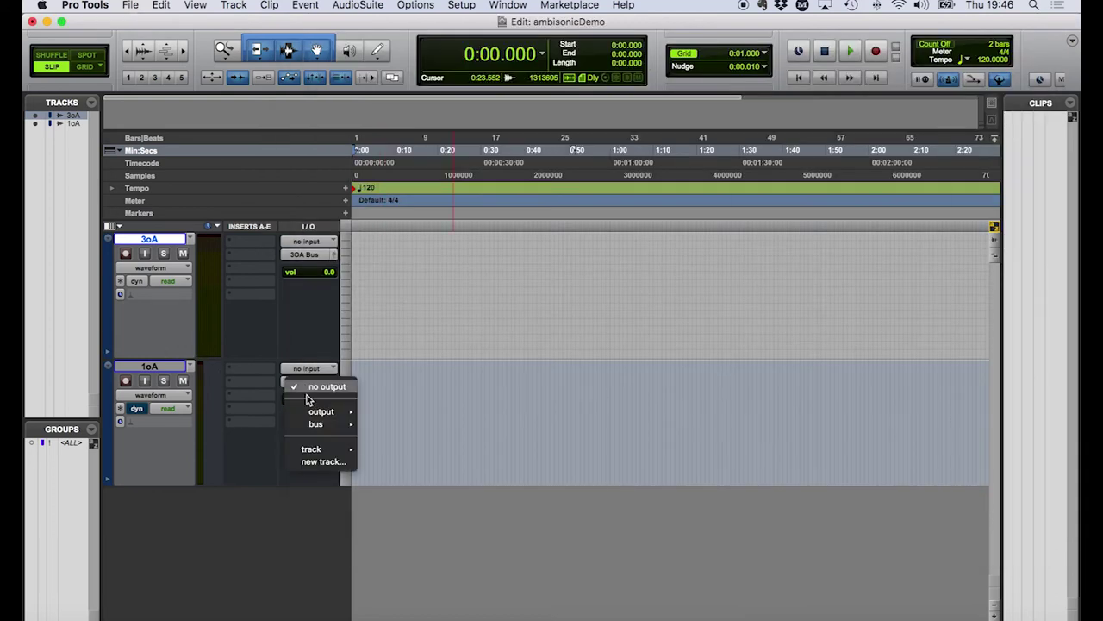
pyautogui.moveTo(324, 428)
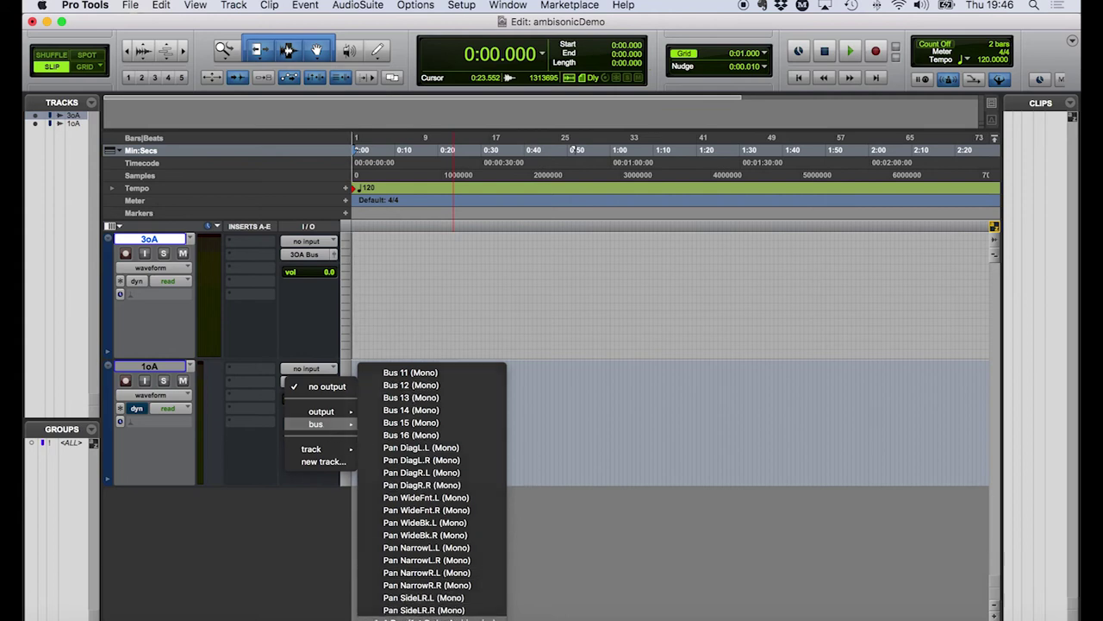
pyautogui.click(431, 613)
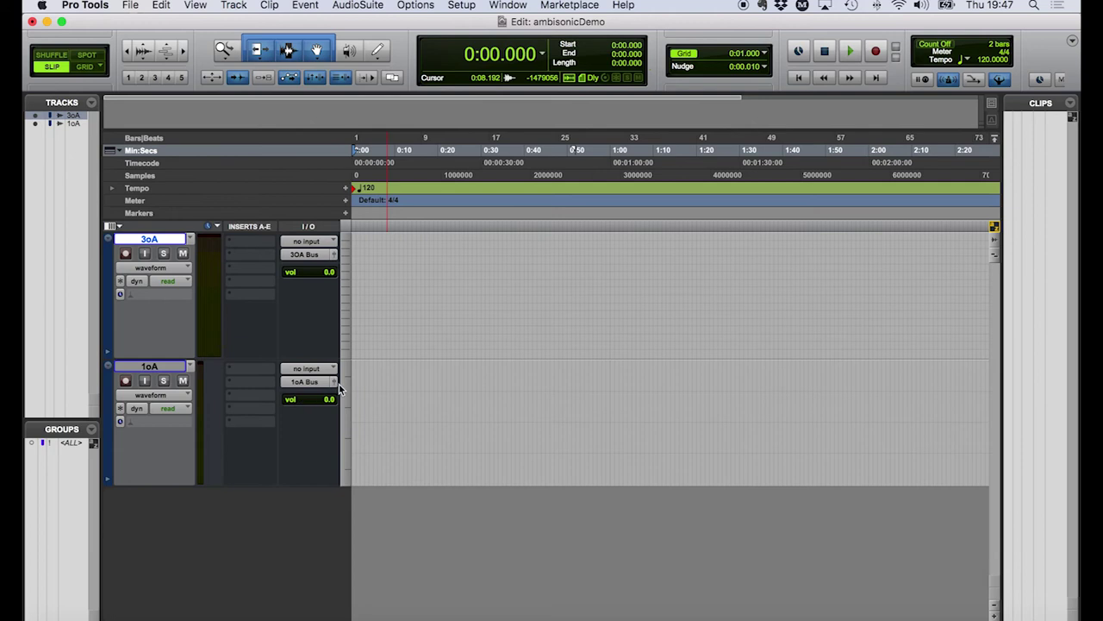
pyautogui.moveTo(362, 152); pyautogui.dragTo(780, 150)
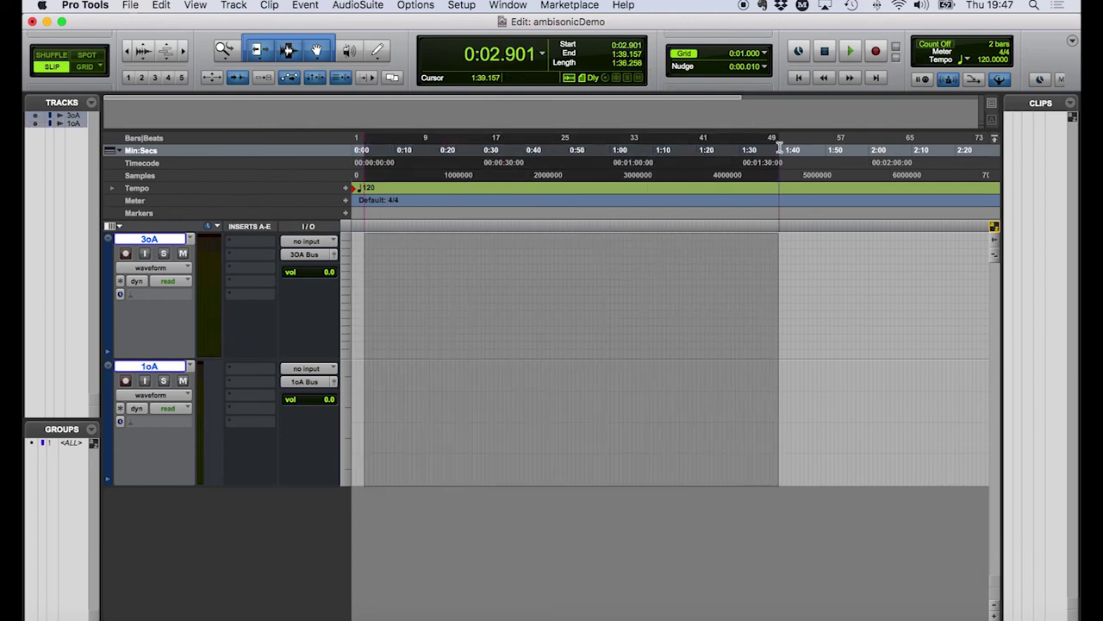
pyautogui.click(441, 150)
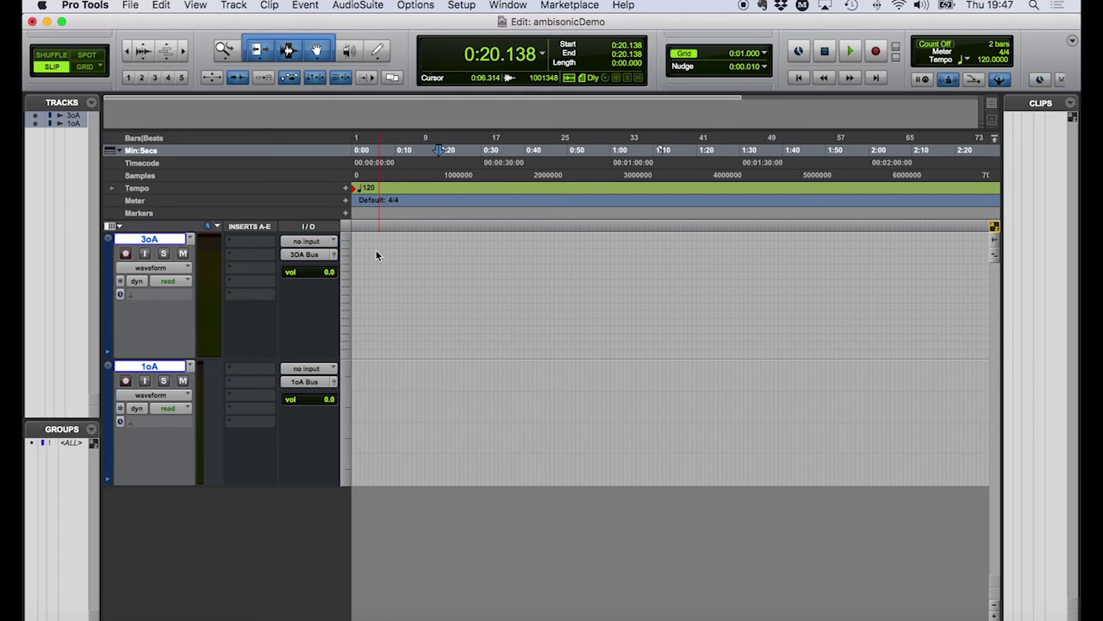
# Create one new 1st Order Ambisonics Aux Input track below the 1oA track.
pyautogui.click(253, 5)
pyautogui.click(237, 22)
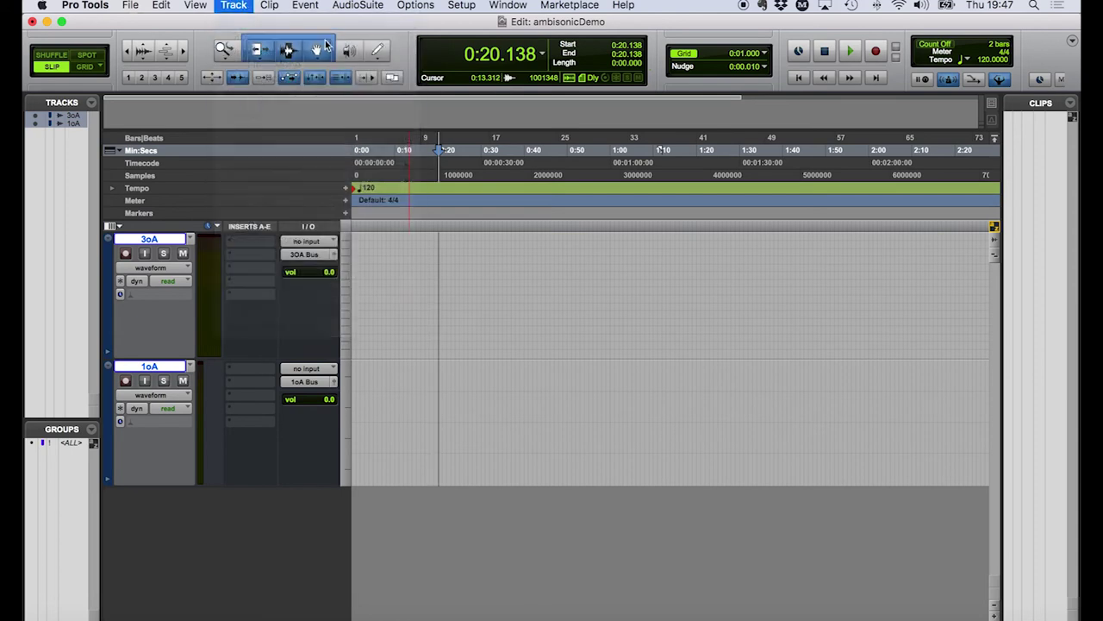
pyautogui.click(490, 230)
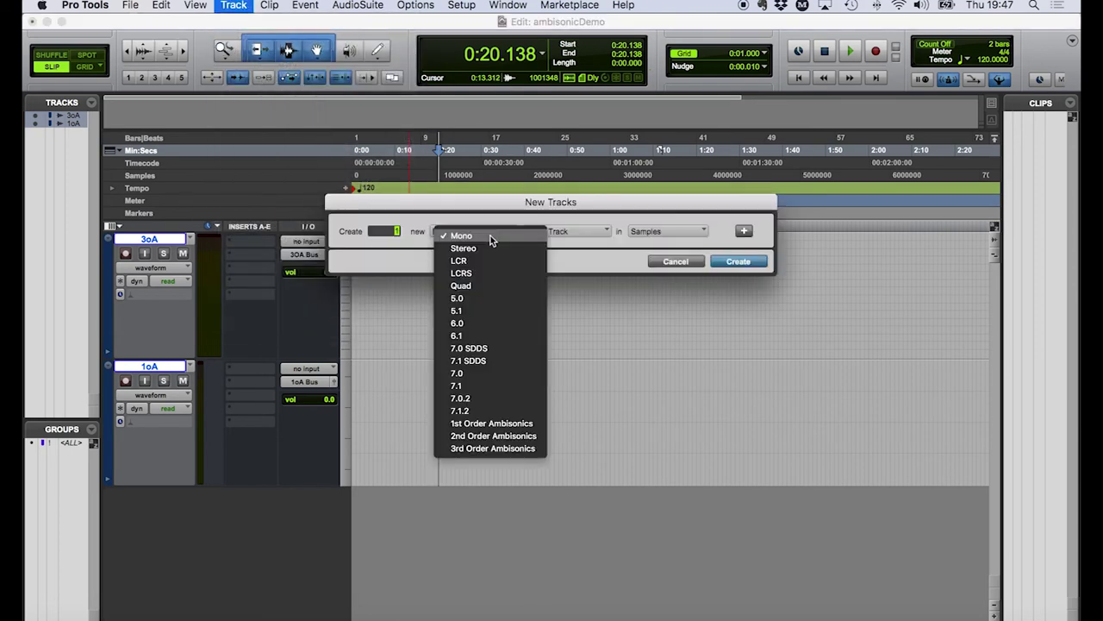
pyautogui.click(482, 423)
pyautogui.click(561, 231)
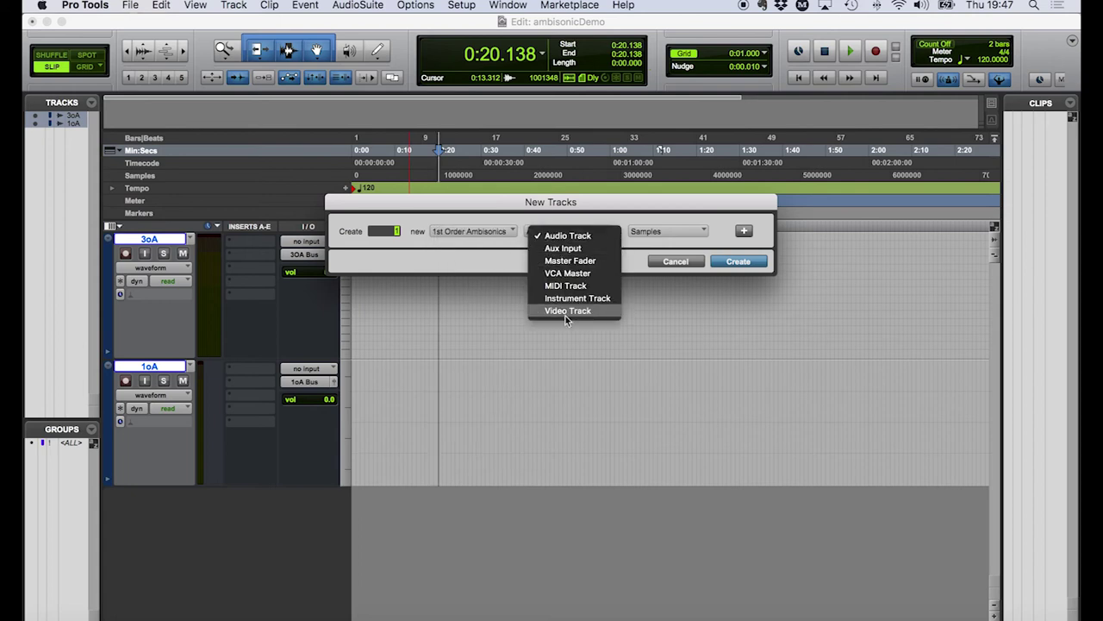
pyautogui.click(563, 248)
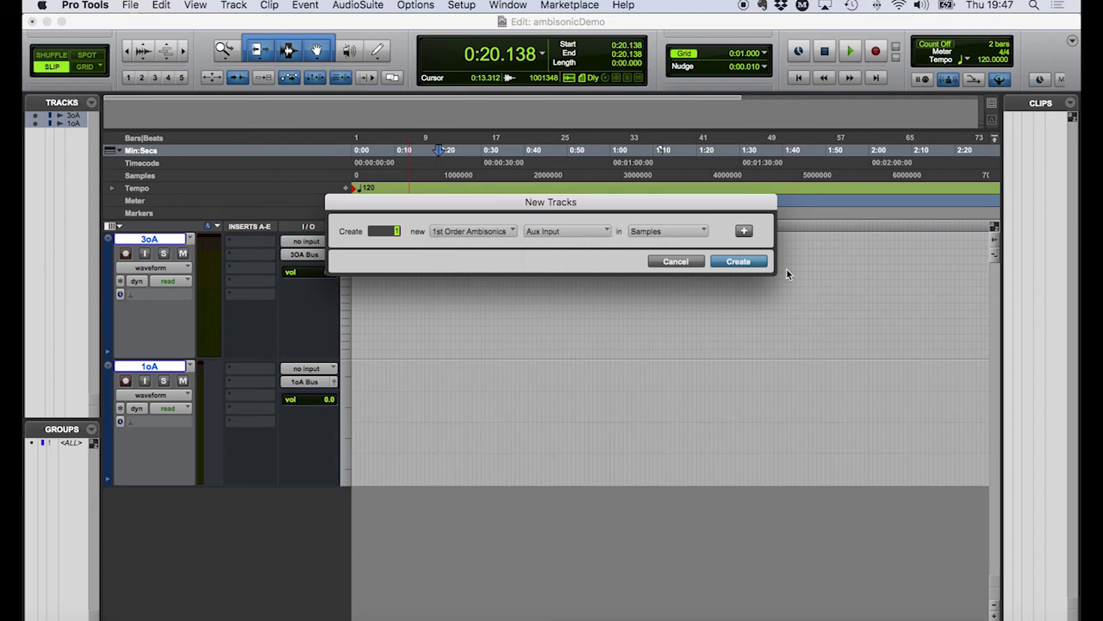
pyautogui.click(739, 261)
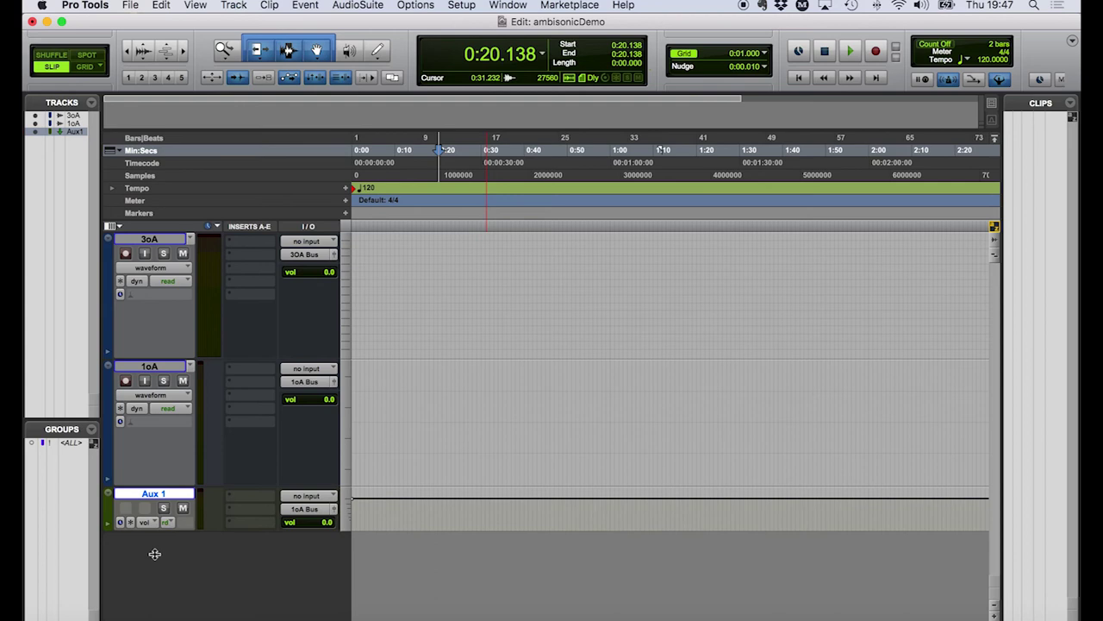
# Rename the new aux track as 1oA Bus and set its input to the 1oA Bus.
pyautogui.doubleClick(160, 496)
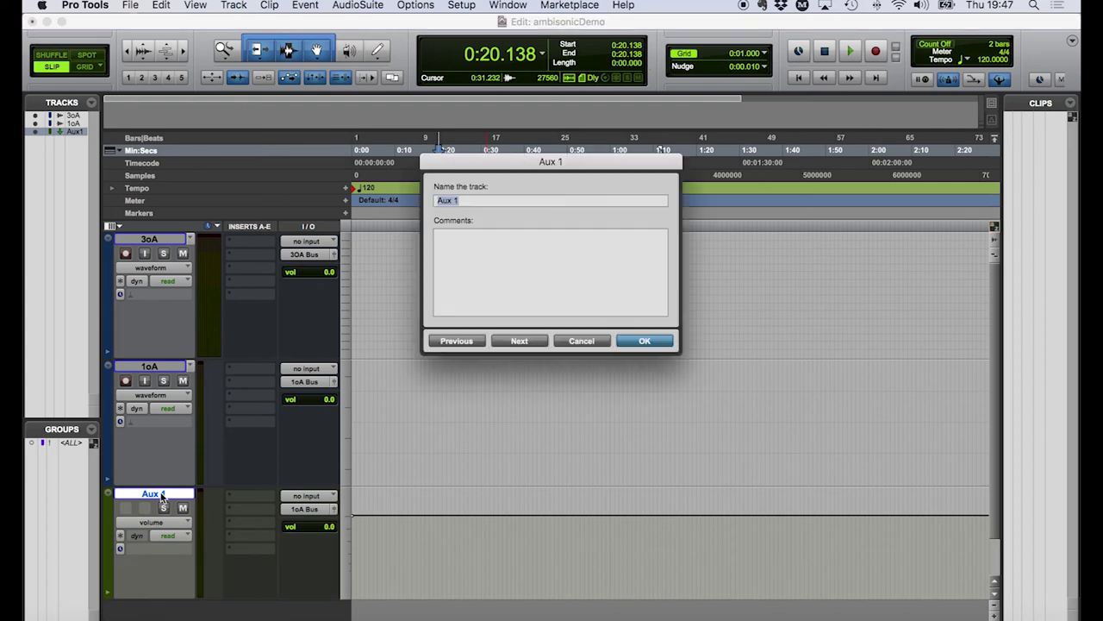
pyautogui.write('1oA Bus')
pyautogui.press('Return')
pyautogui.click(297, 497)
pyautogui.moveTo(323, 541)
pyautogui.click(425, 541)
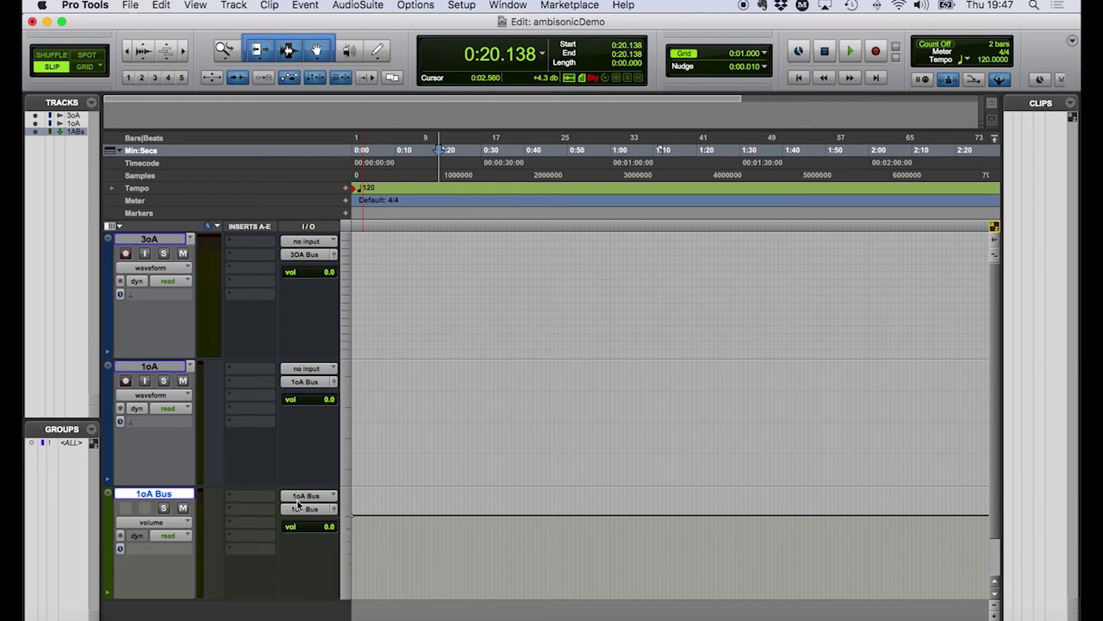
# Insert the multichannel plug-in SoundField By RODE (1st Order Ambisonics/stereo) in the first insert slot of the 1oA Bus track.
pyautogui.click(241, 500)
pyautogui.moveTo(293, 533)
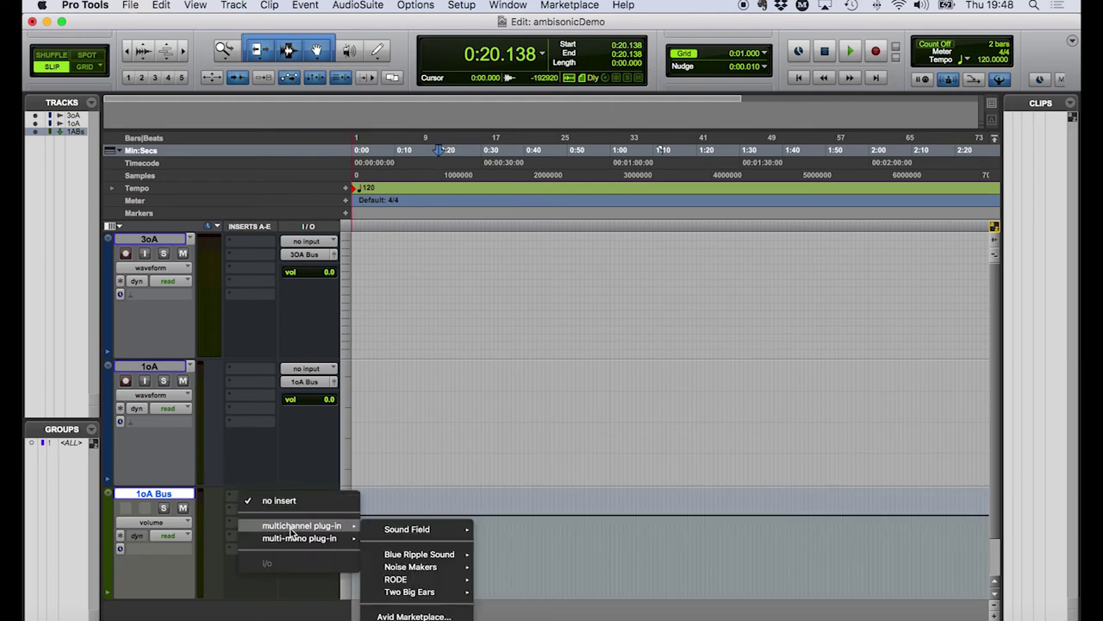
pyautogui.moveTo(459, 583)
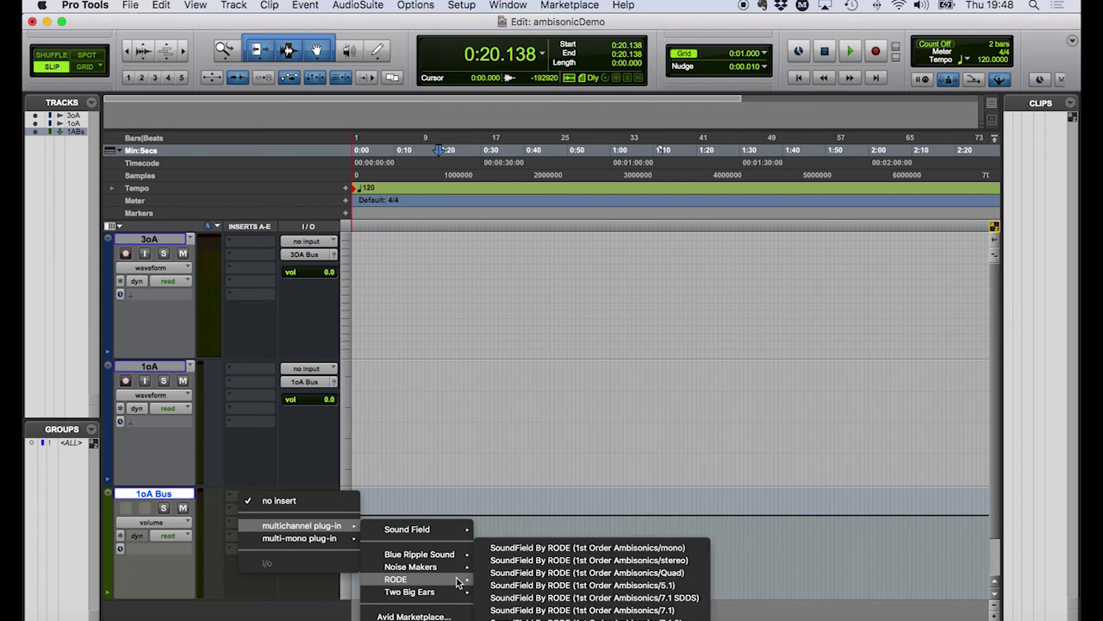
pyautogui.click(695, 560)
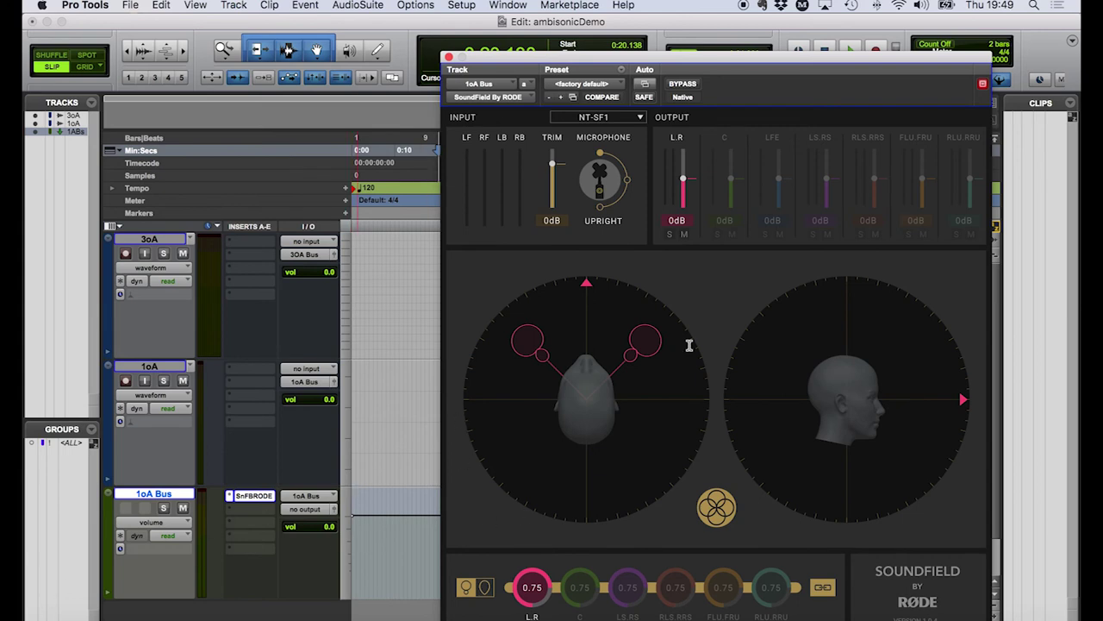
# Set the output of the 1oA Bus aux track to Main.Stereo (Stereo).
pyautogui.click(313, 518)
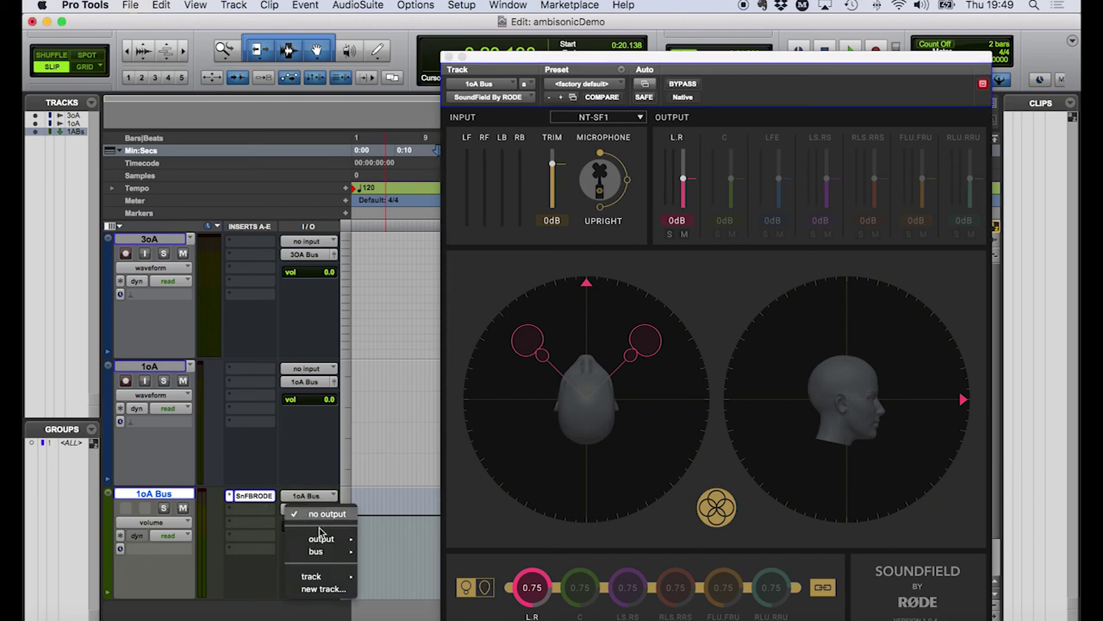
pyautogui.moveTo(328, 538)
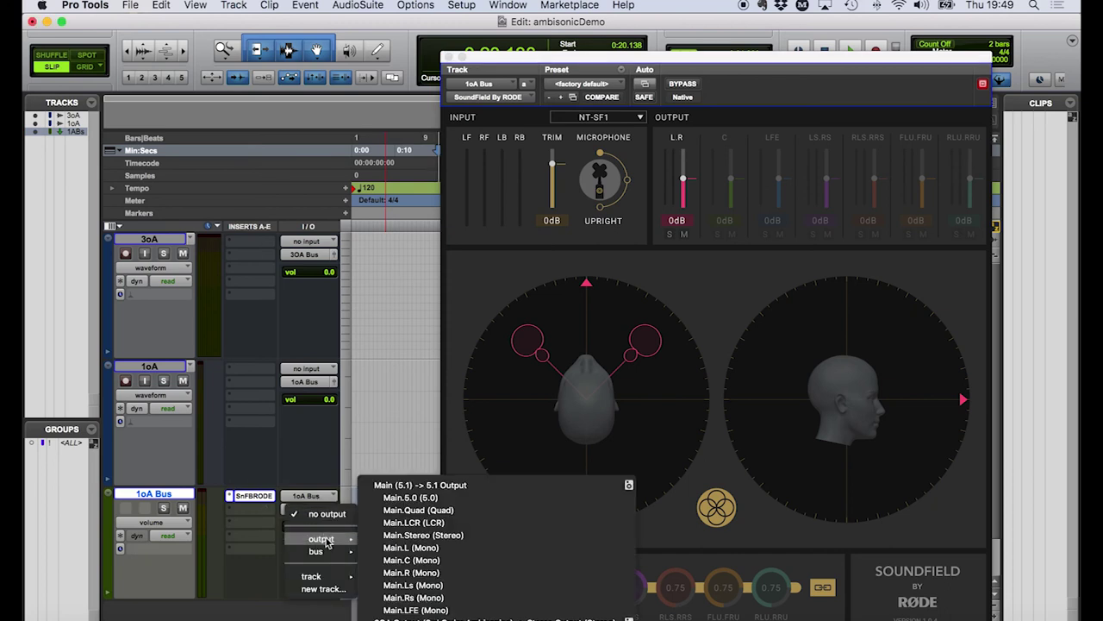
pyautogui.click(480, 536)
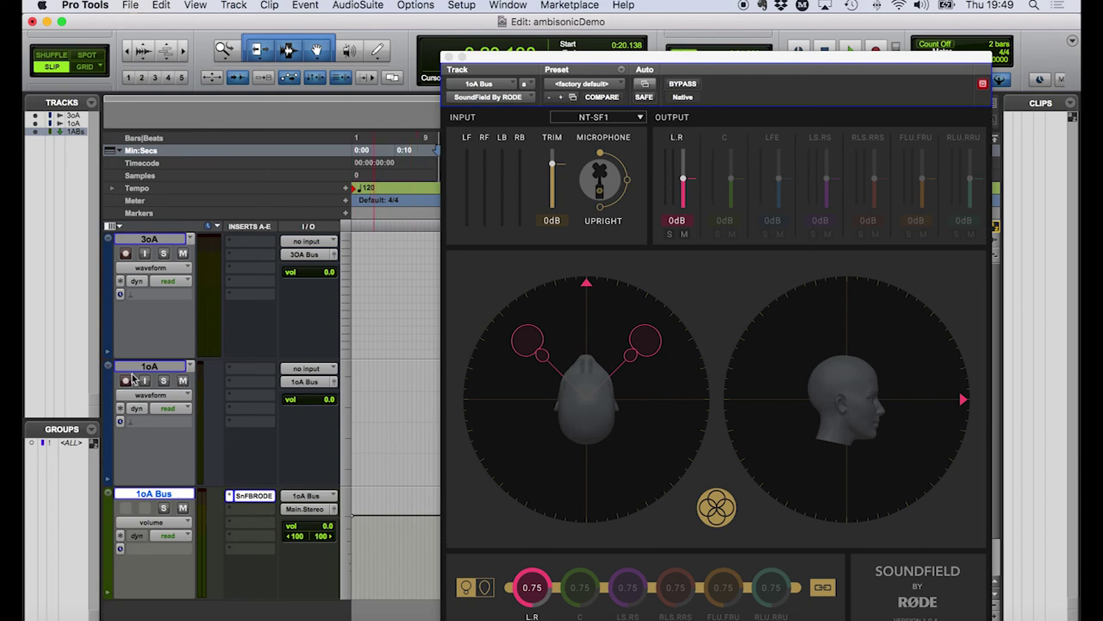
# Try swinging the plug-in's L.R virtual microphones out to the sides of the head and back towards the front.
pyautogui.hscroll(2, 397, 385)
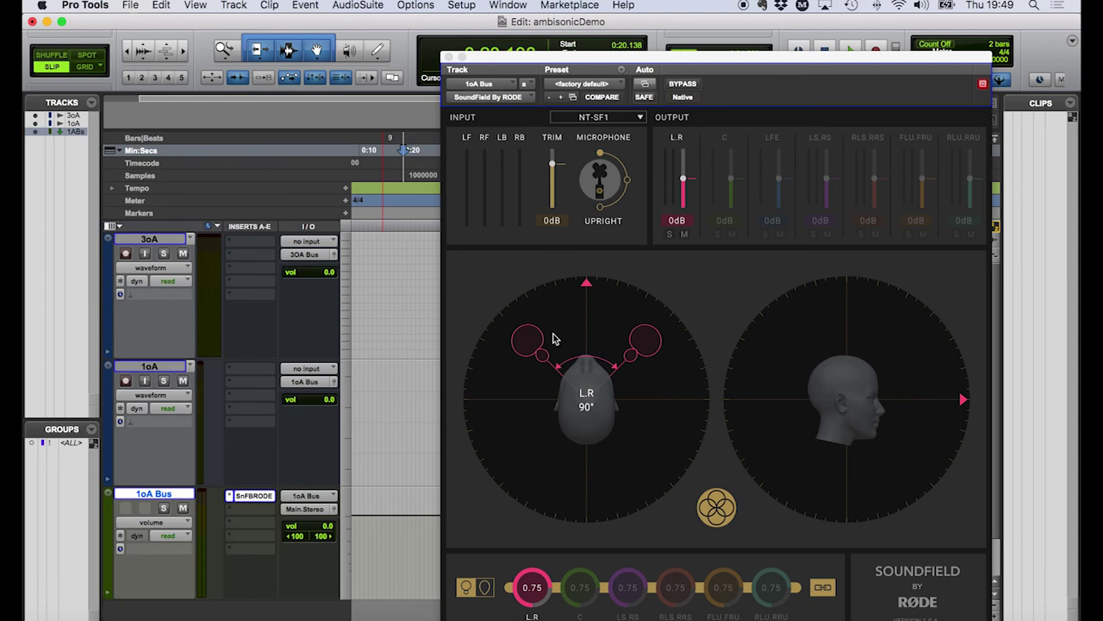
pyautogui.moveTo(649, 343); pyautogui.dragTo(672, 395)
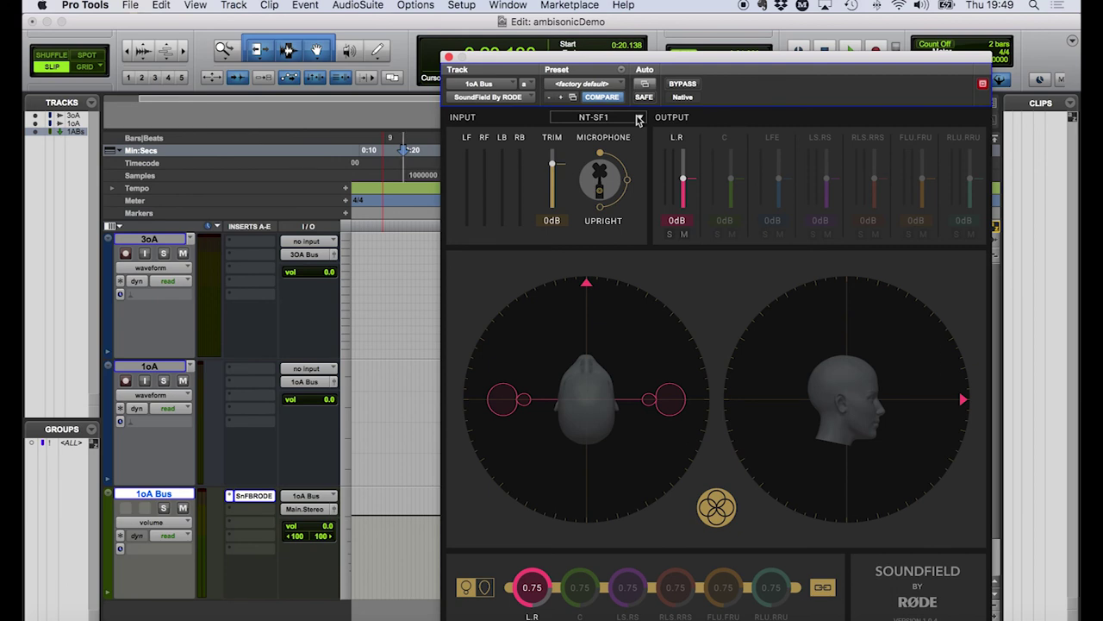
pyautogui.moveTo(670, 399); pyautogui.dragTo(654, 337)
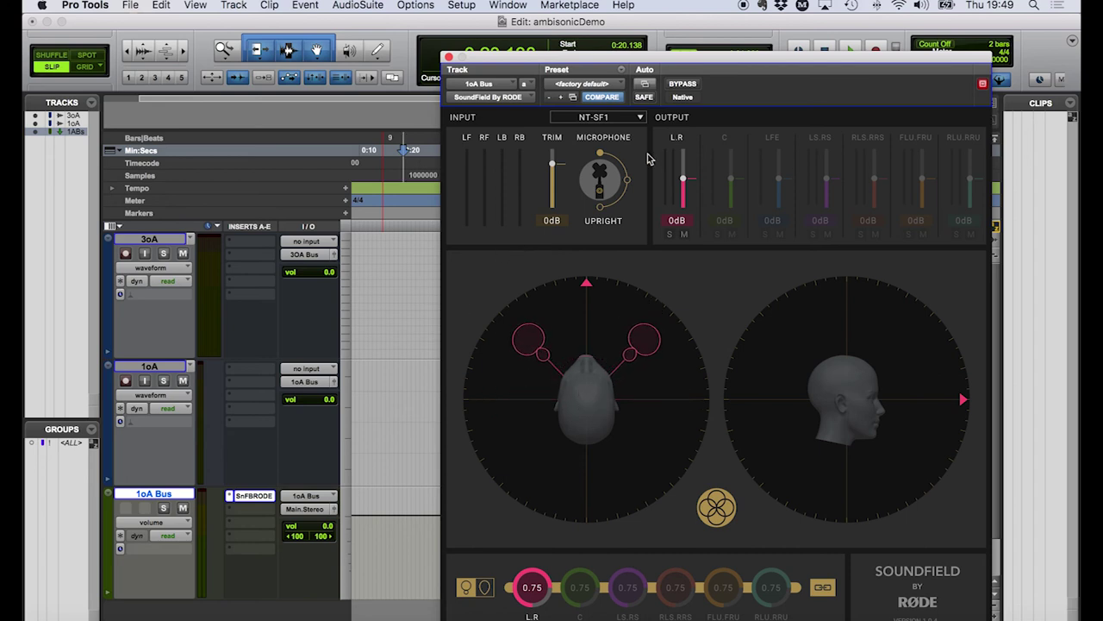
# Set the SoundField input format to B-Format (AmbiX), point the L.R microphones straight out to both sides, and close the plug-in.
pyautogui.click(635, 118)
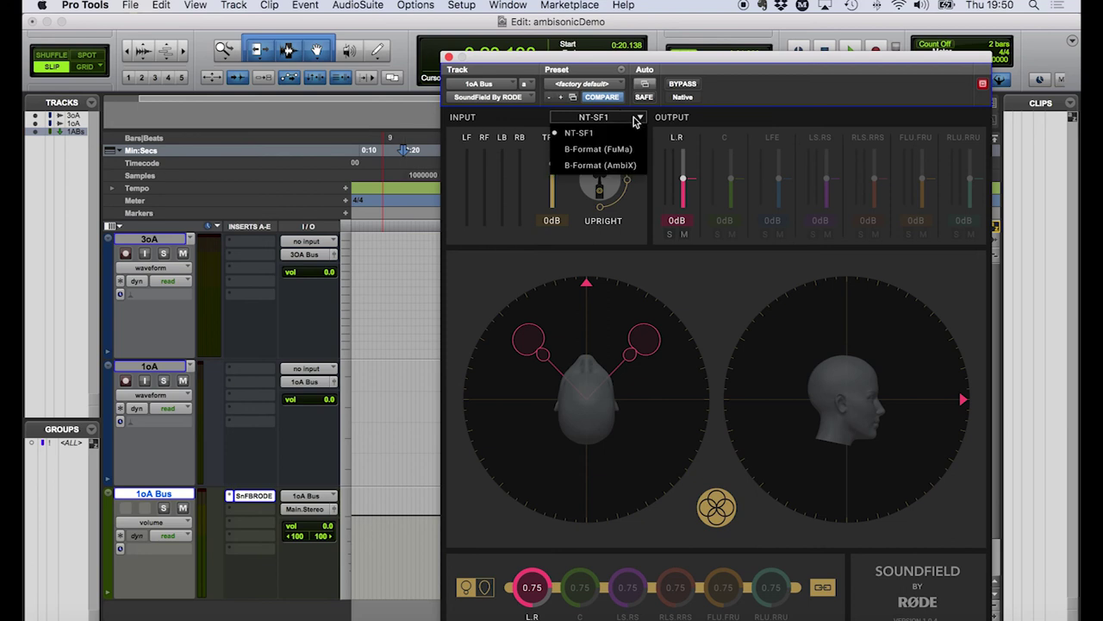
pyautogui.click(628, 166)
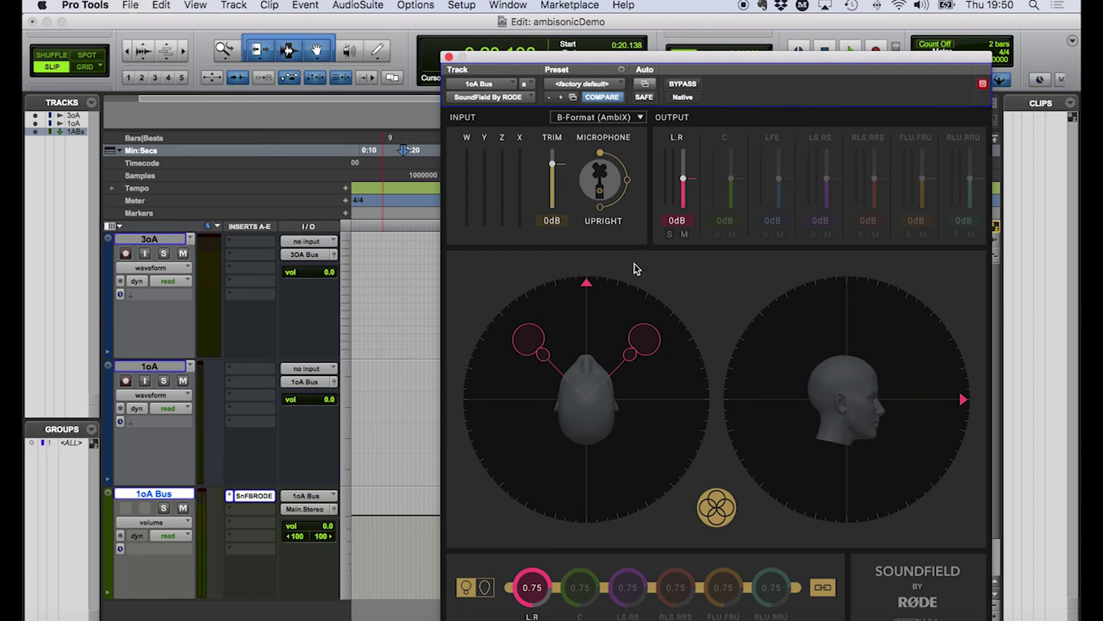
pyautogui.moveTo(638, 342); pyautogui.dragTo(640, 352)
pyautogui.moveTo(637, 352); pyautogui.dragTo(681, 398)
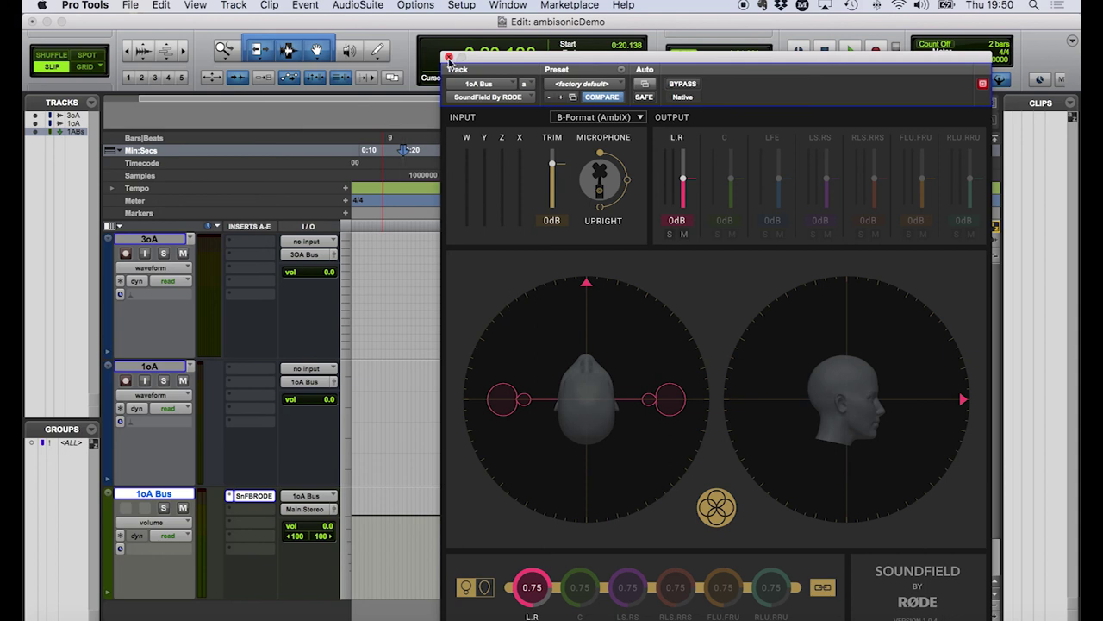
pyautogui.click(448, 58)
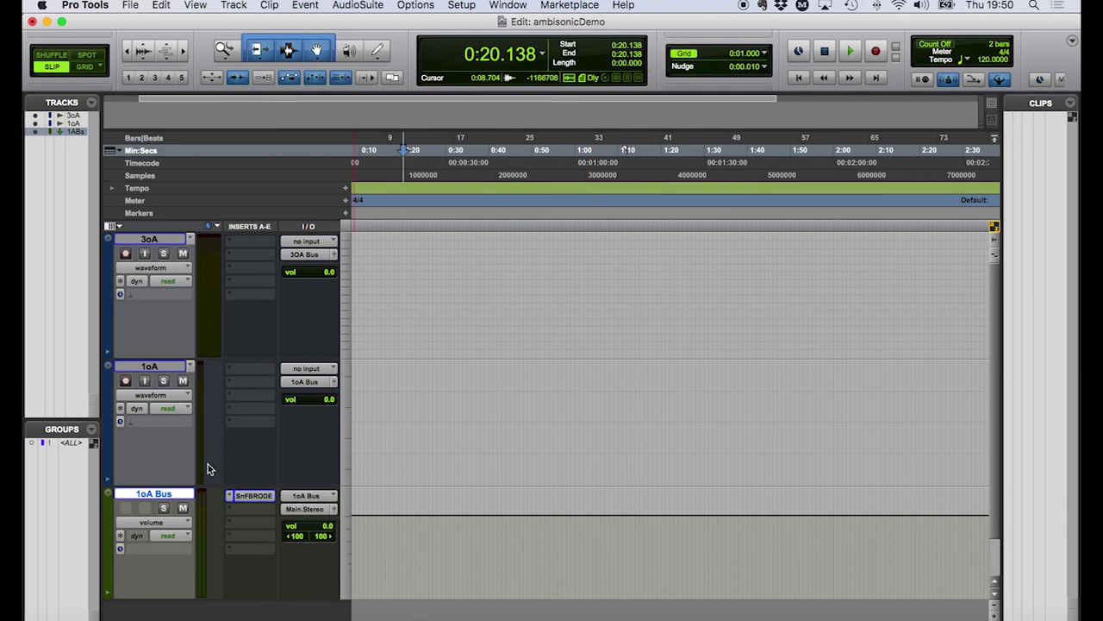
# Create one new 3rd Order Ambisonics aux input track below the 1oA Bus track.
pyautogui.scroll(-3, 268, 450)
pyautogui.scroll(3, 268, 449)
pyautogui.click(233, 5)
pyautogui.click(238, 22)
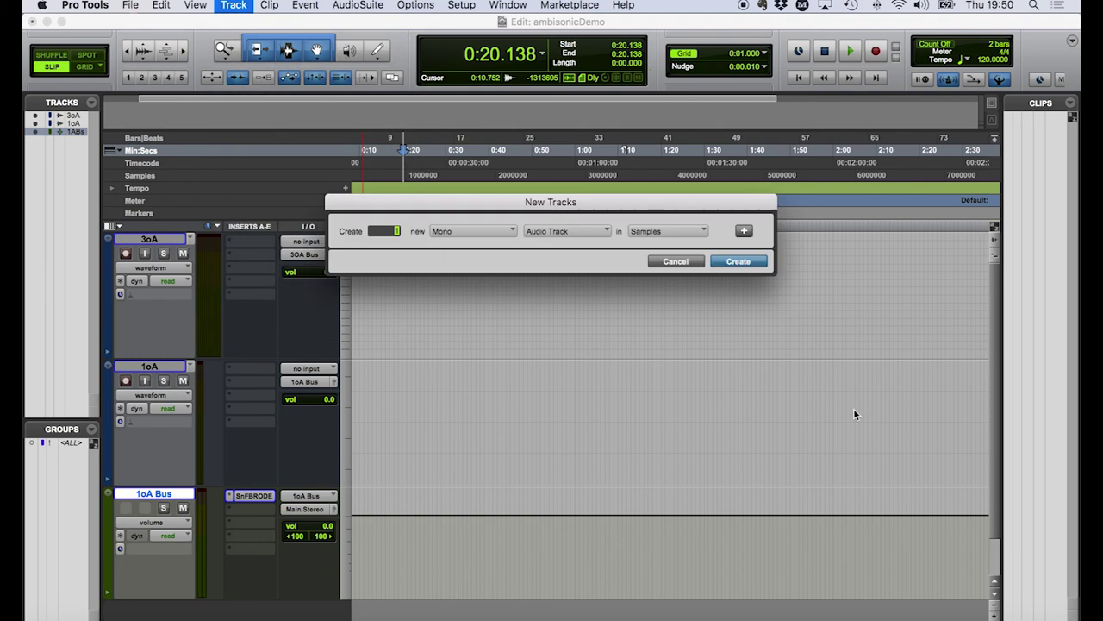
pyautogui.click(479, 229)
pyautogui.click(492, 455)
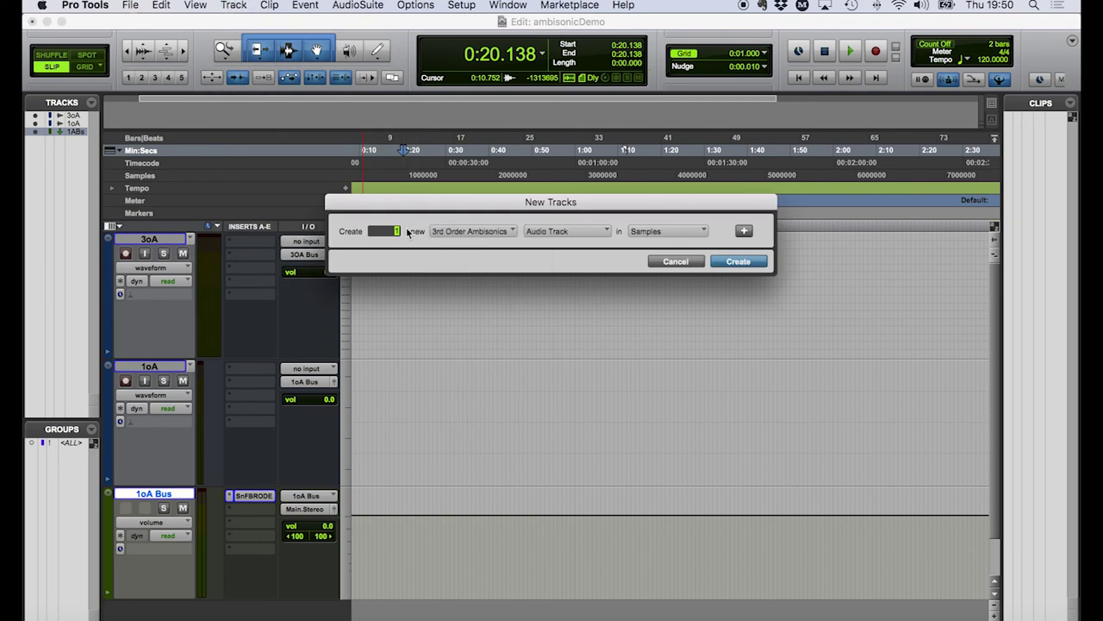
pyautogui.click(575, 229)
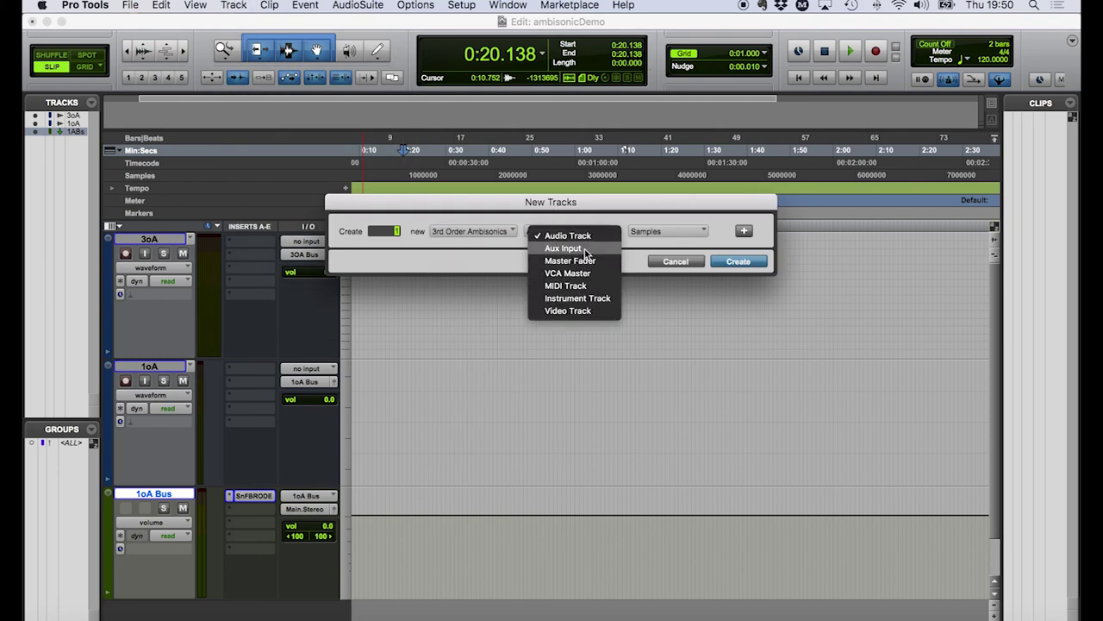
pyautogui.click(585, 250)
pyautogui.click(739, 261)
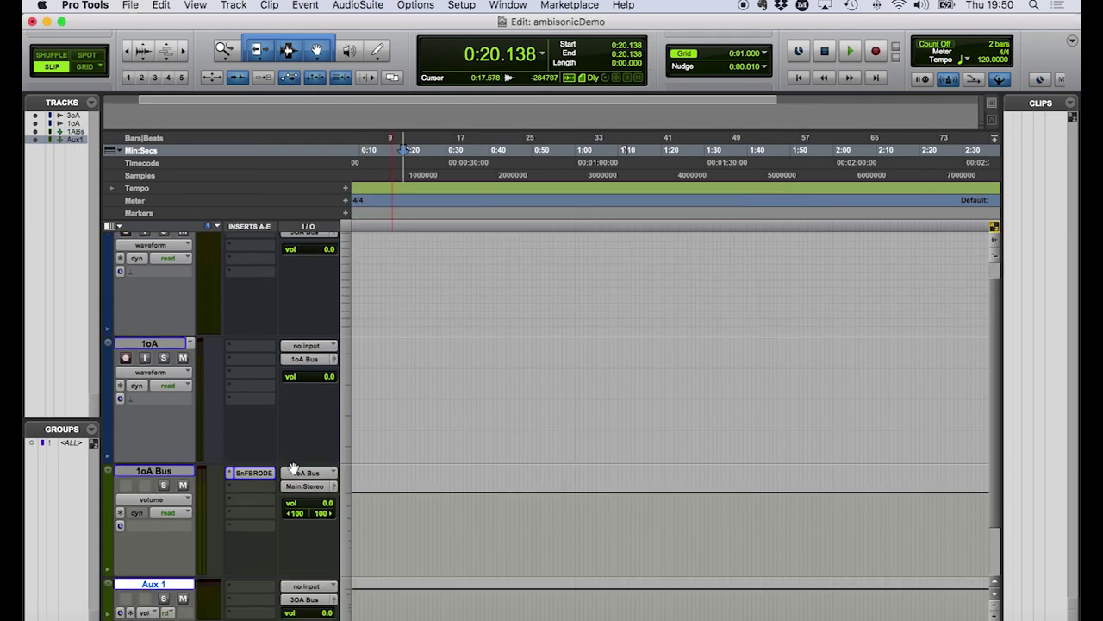
# Rename the new aux track as 3oA Buss Out and set its input to the 3OA Bus.
pyautogui.doubleClick(151, 512)
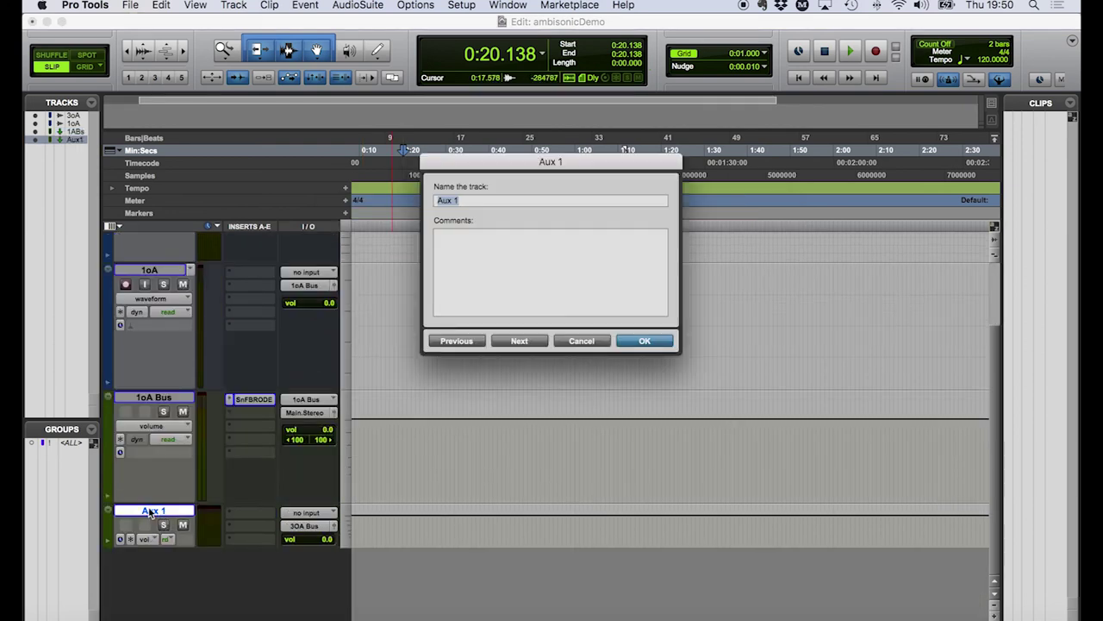
pyautogui.write('3oA Buss Out')
pyautogui.press('Return')
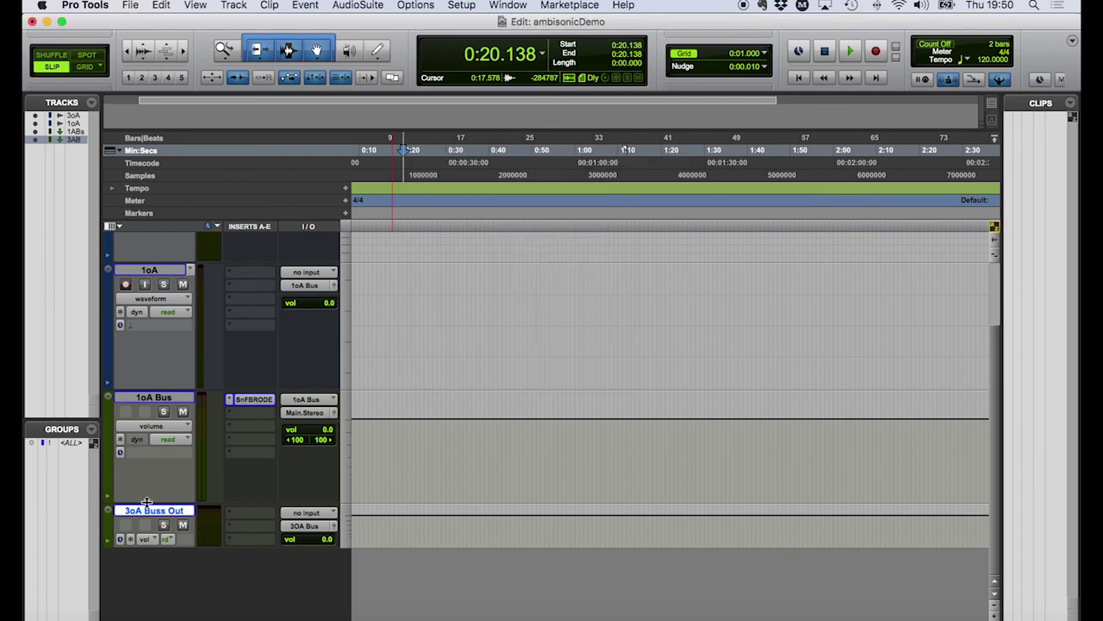
pyautogui.click(306, 513)
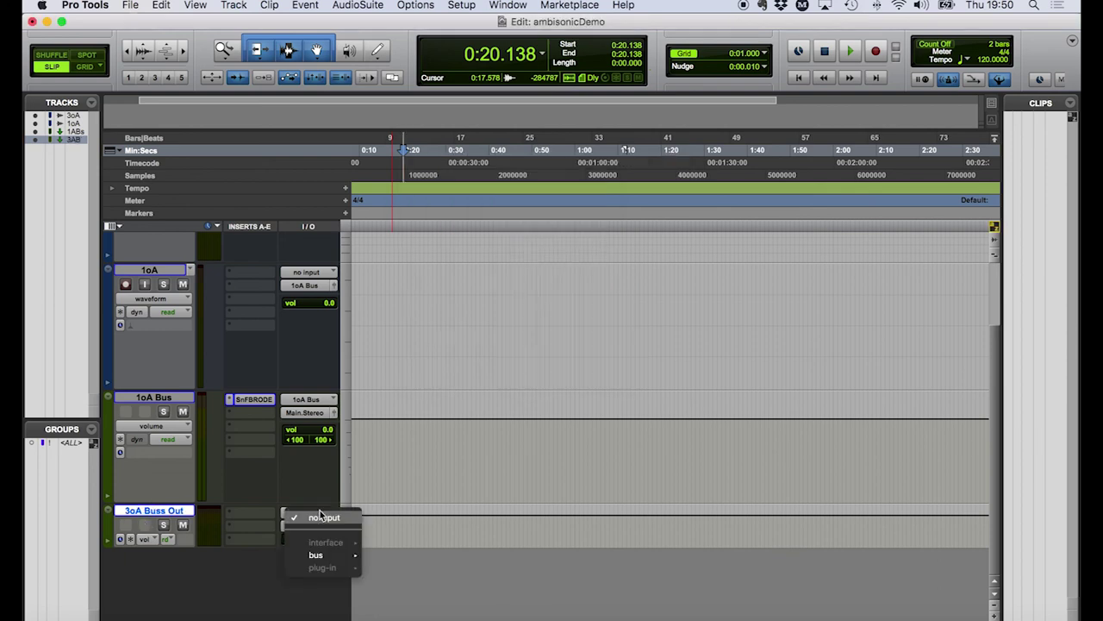
pyautogui.moveTo(318, 555)
pyautogui.click(420, 558)
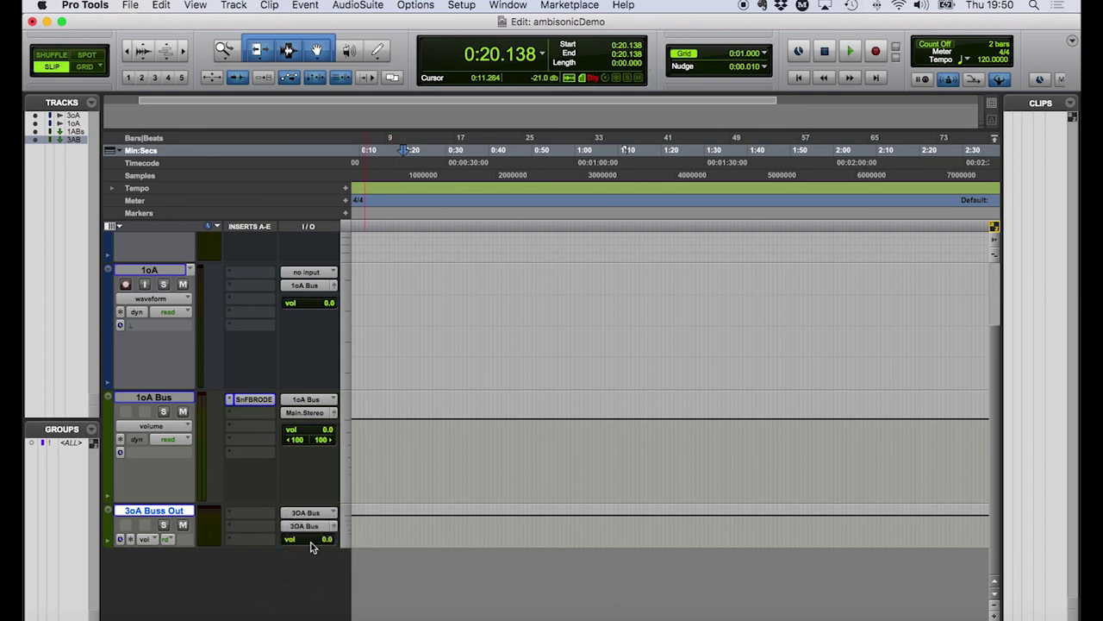
# Insert the Blue Ripple Sound multichannel plug-in O3A Decoder - Headphones (3rd Order Ambisonics/stereo) in the first insert slot of the 3oA Buss Out track.
pyautogui.click(252, 514)
pyautogui.moveTo(298, 542)
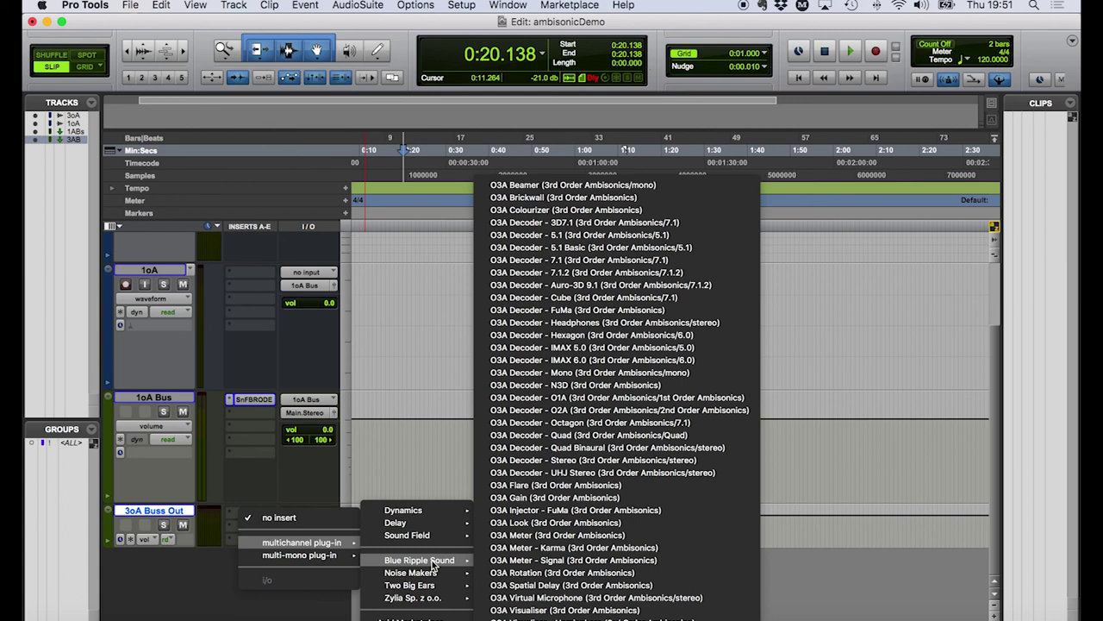
pyautogui.moveTo(444, 572)
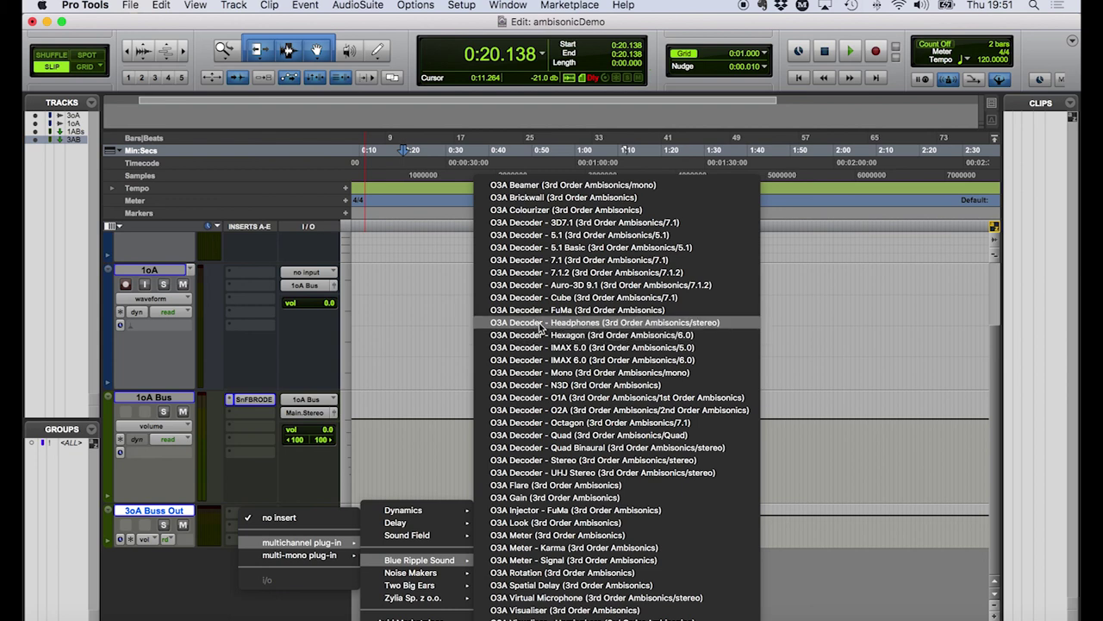
pyautogui.click(567, 322)
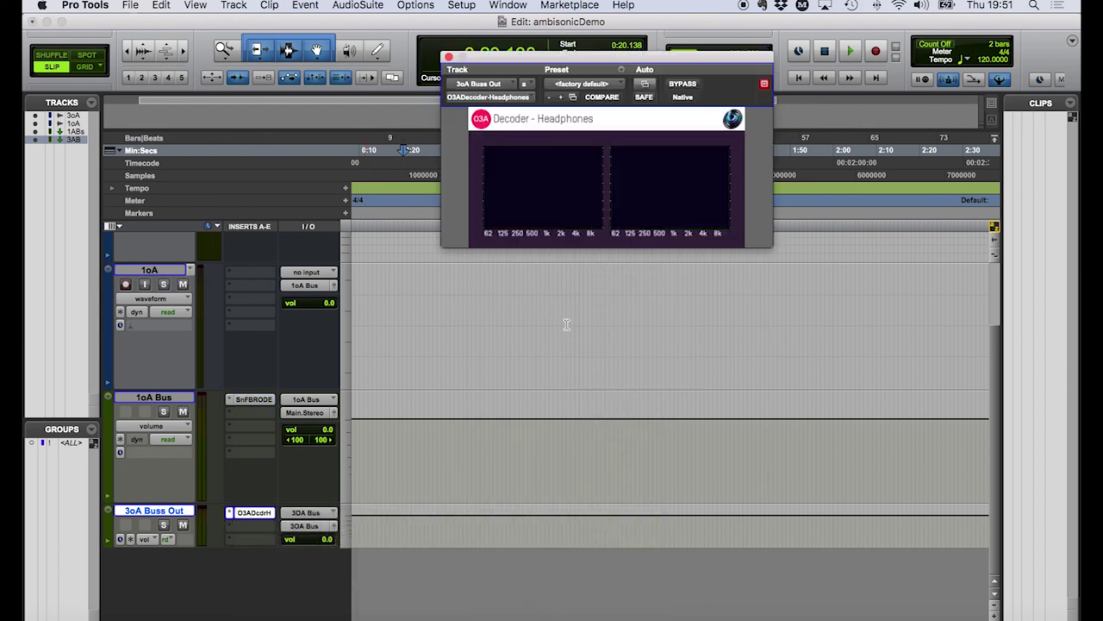
# Set the output of the 3oA Buss Out aux track to Main.Stereo (Stereo).
pyautogui.click(298, 525)
pyautogui.moveTo(319, 527)
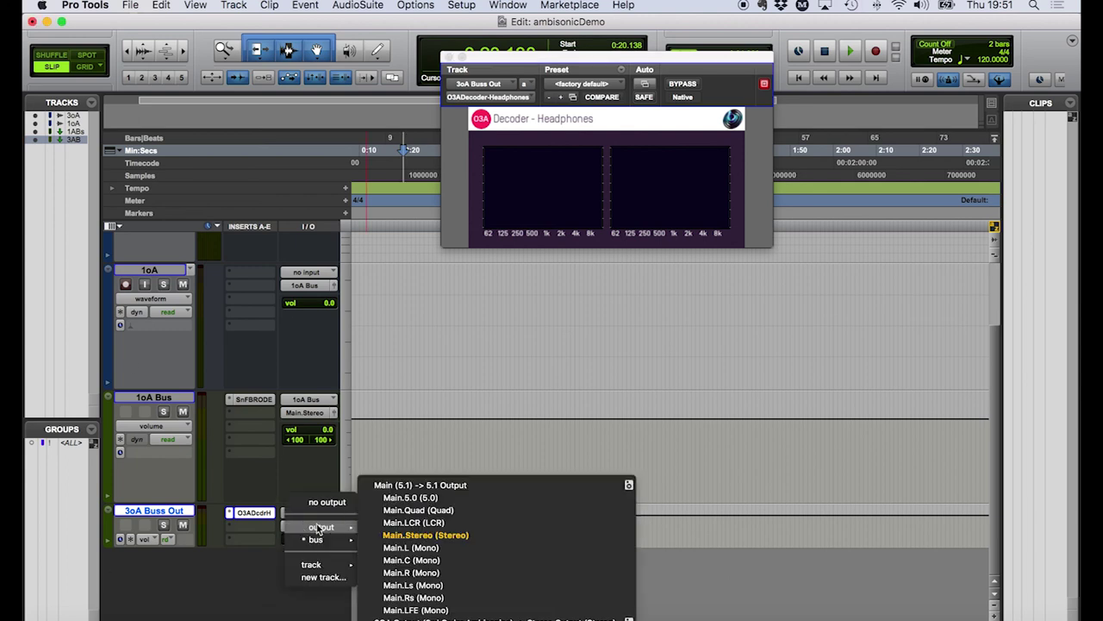
pyautogui.click(455, 536)
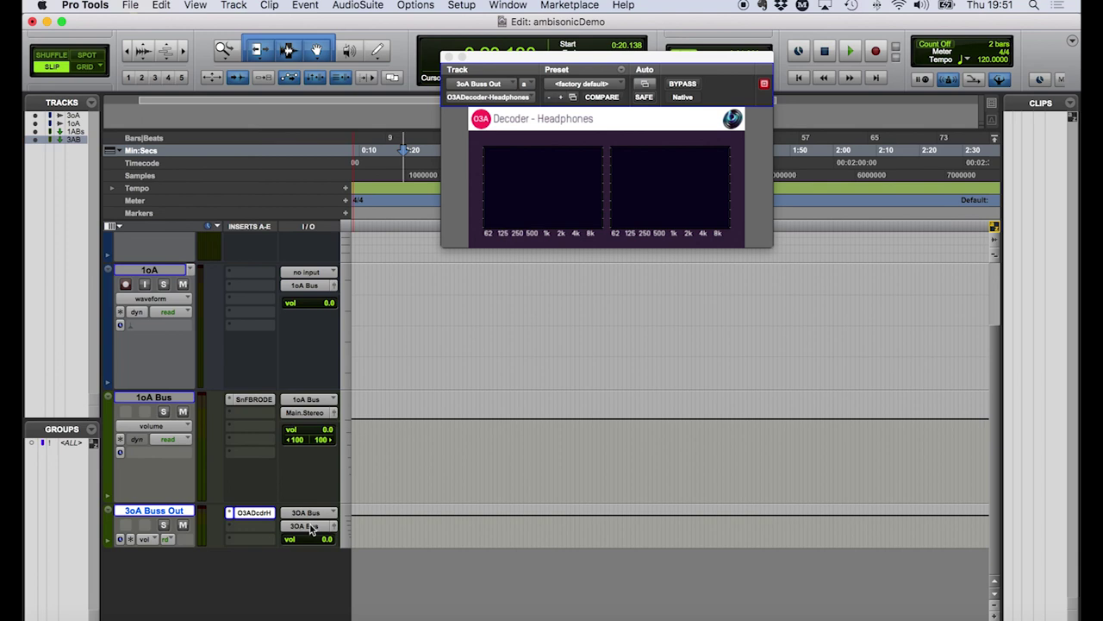
pyautogui.click(318, 526)
pyautogui.moveTo(321, 535)
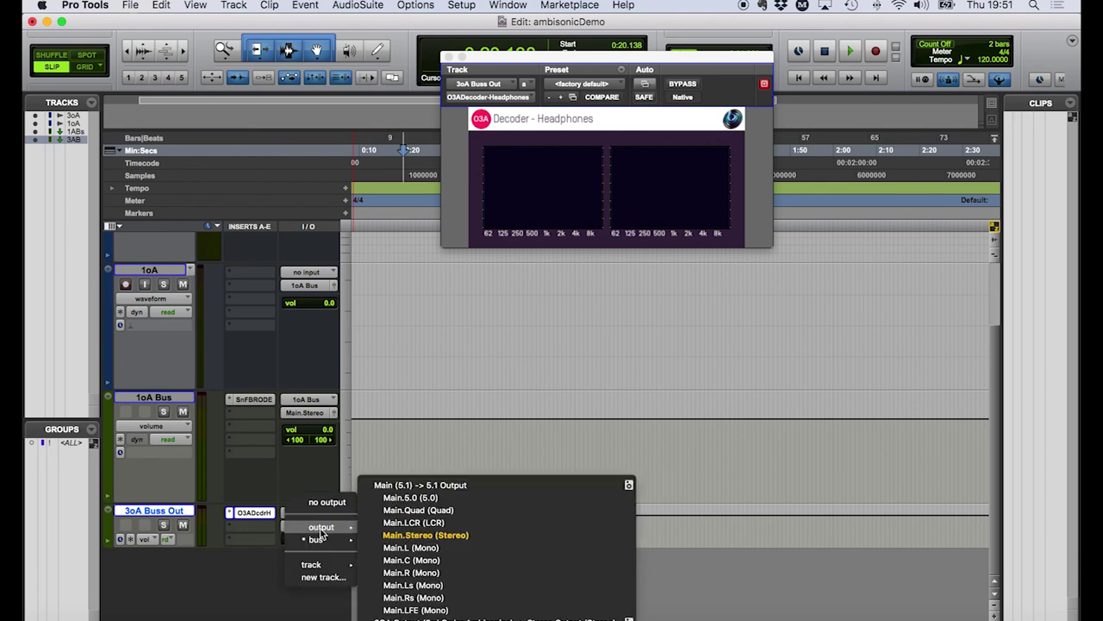
pyautogui.click(476, 536)
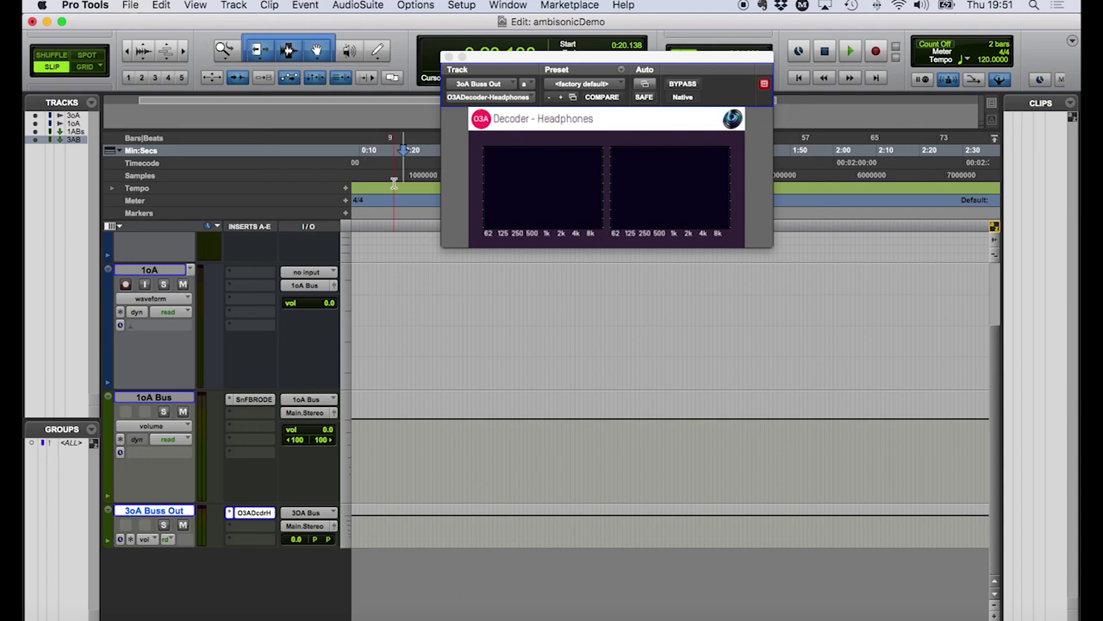
# Play the session briefly, stop it, and bring the start of the timeline into view.
pyautogui.press('space')
pyautogui.press('space')
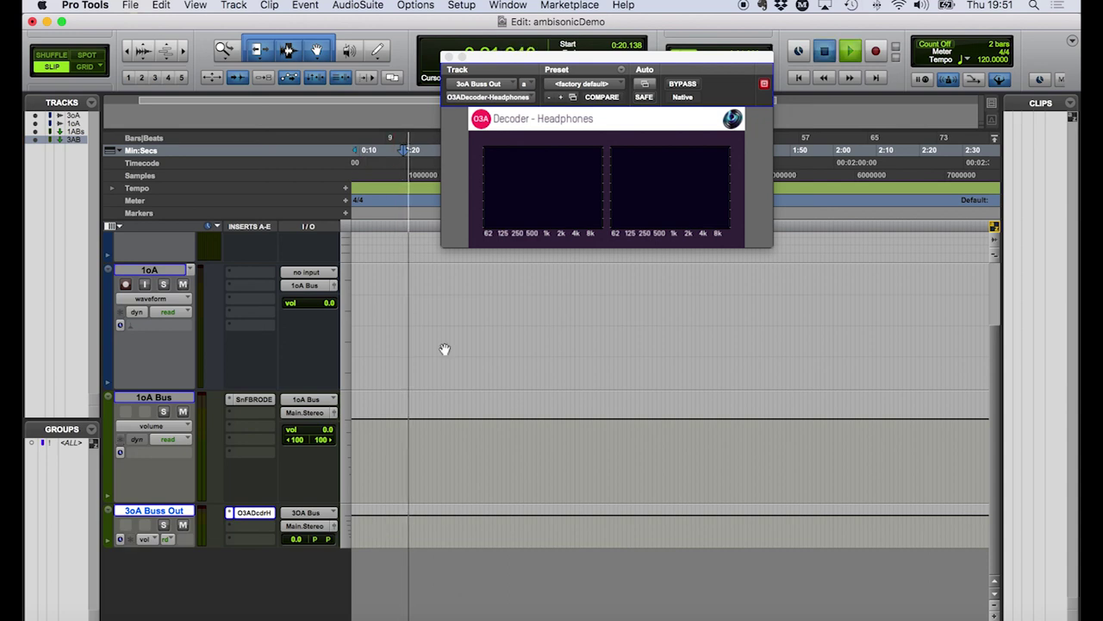
pyautogui.hscroll(-3, 443, 348)
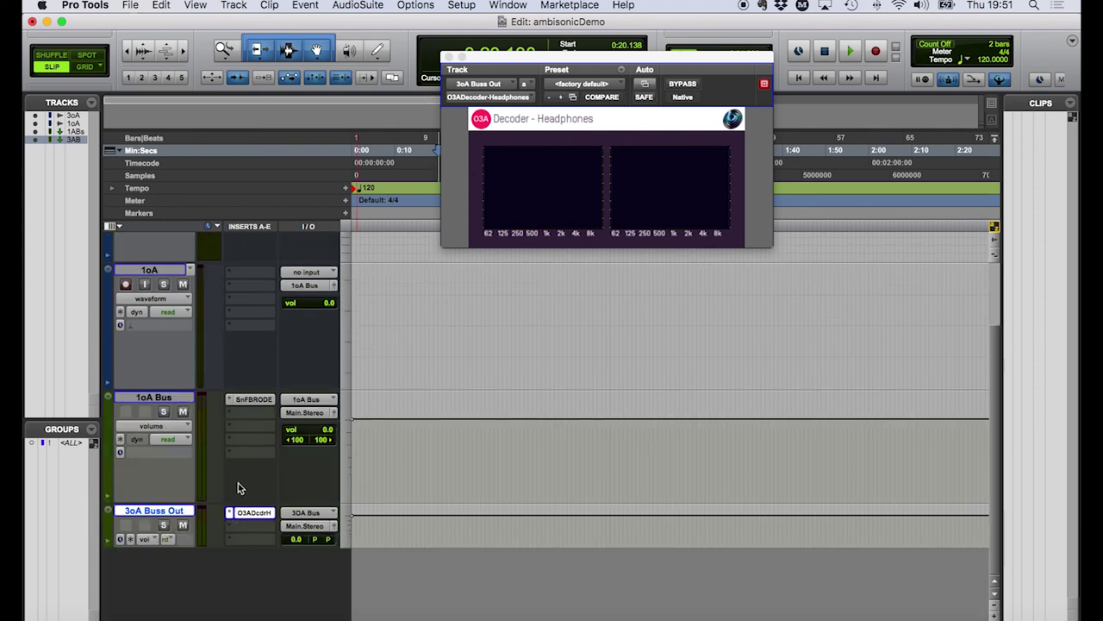
# Review the routing from the 3oA and 1oA tracks to their bus tracks, and close the headphone decoder plug-in window.
pyautogui.scroll(2, 238, 483)
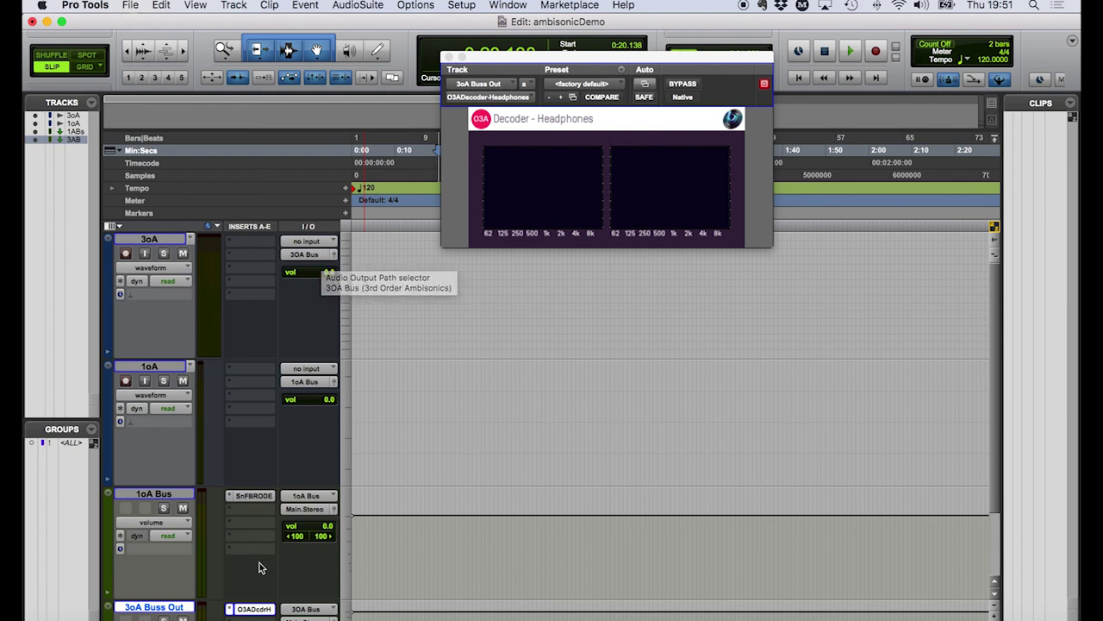
pyautogui.scroll(-3, 261, 567)
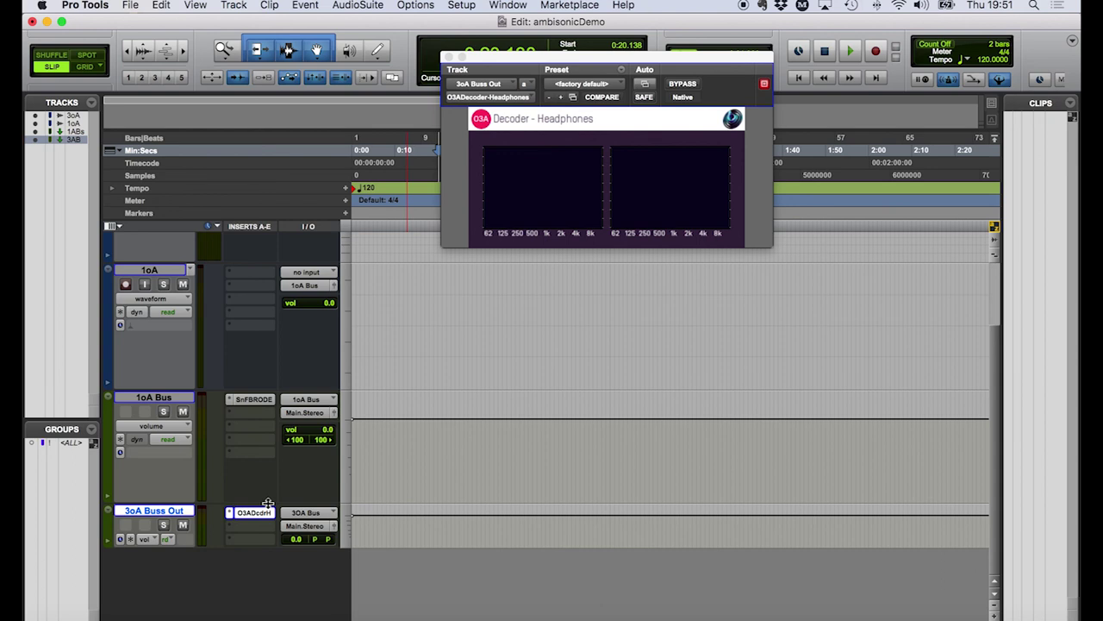
pyautogui.scroll(3, 268, 503)
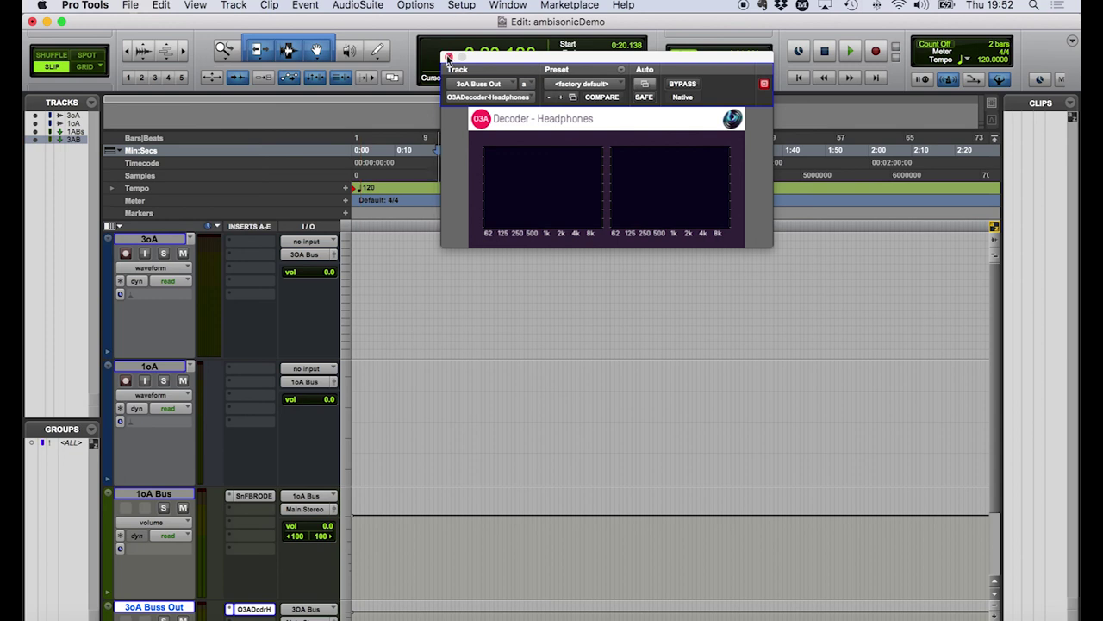
pyautogui.click(447, 57)
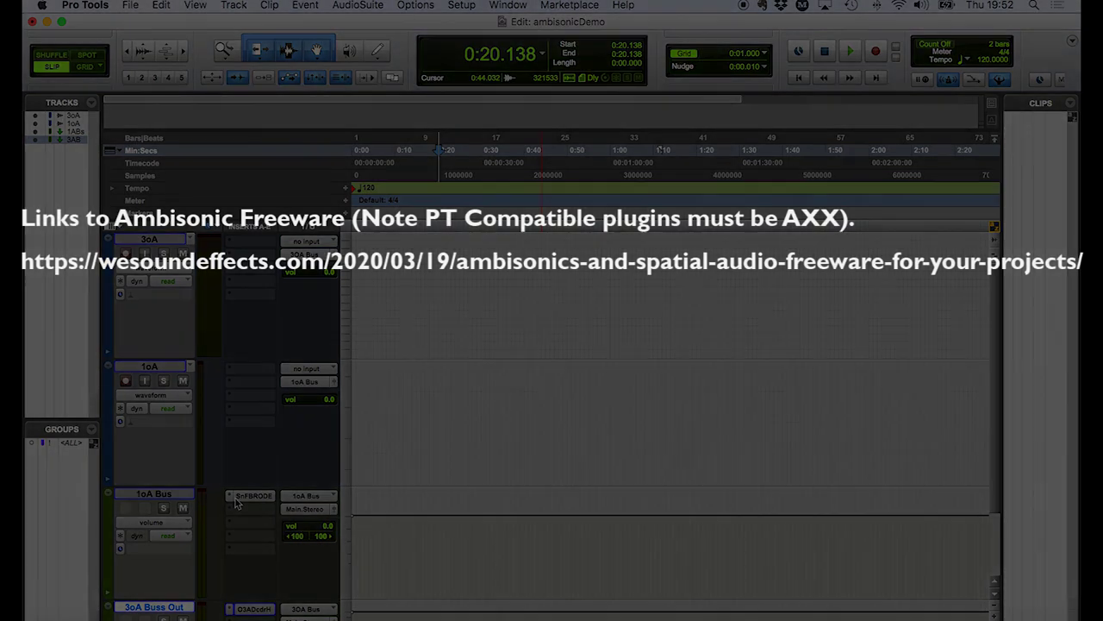